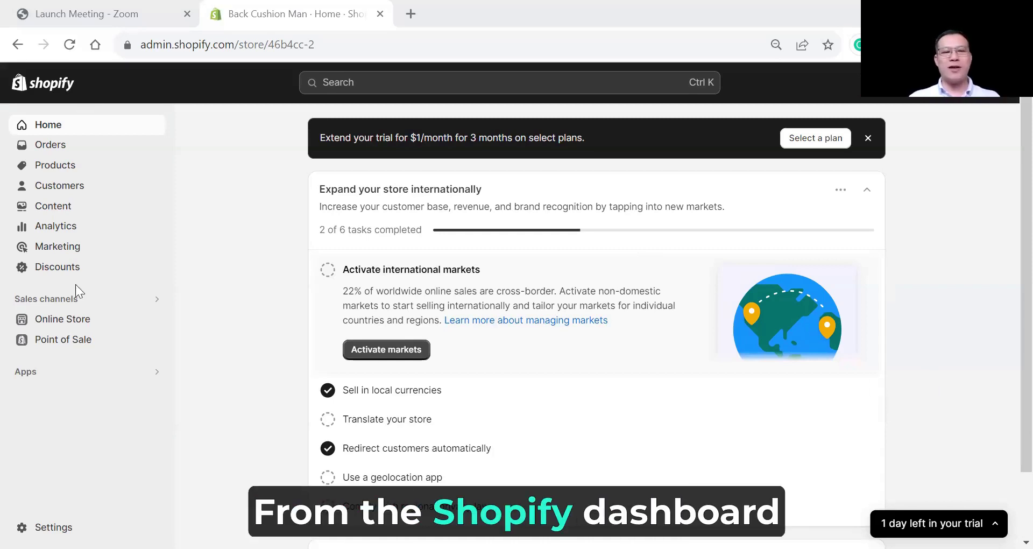
- Open the Shopify App Store from the admin's Apps and sales channels settings
click(33, 372)
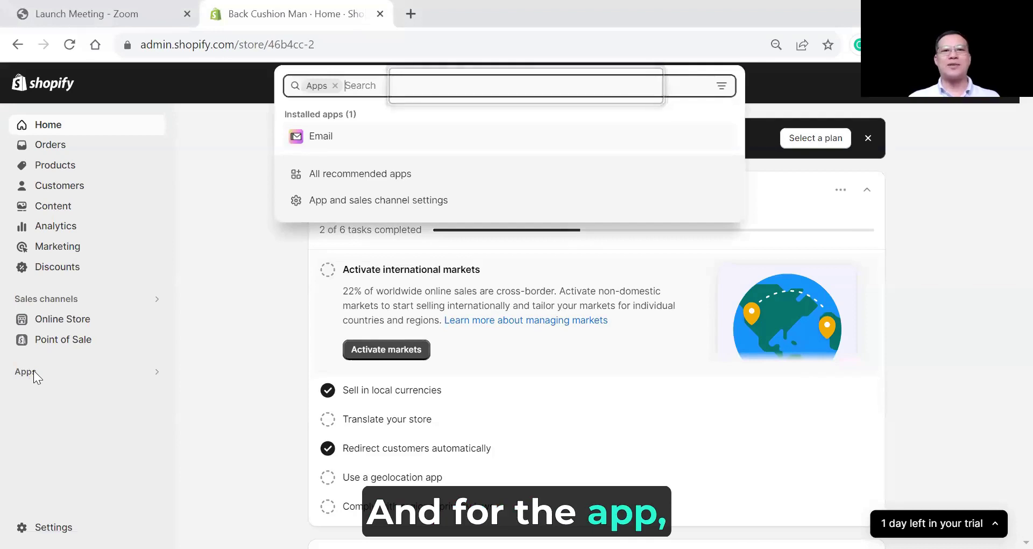
click(398, 206)
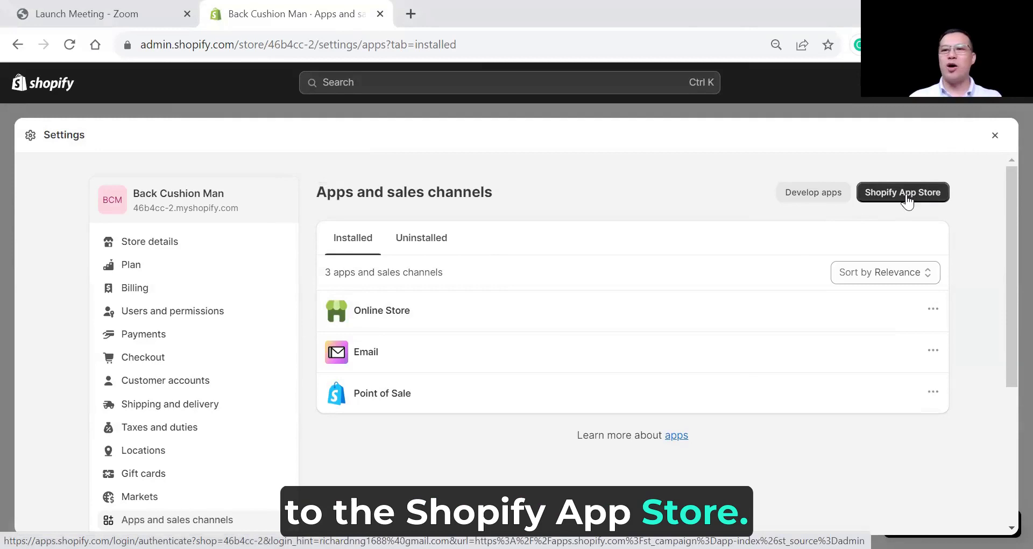
click(907, 199)
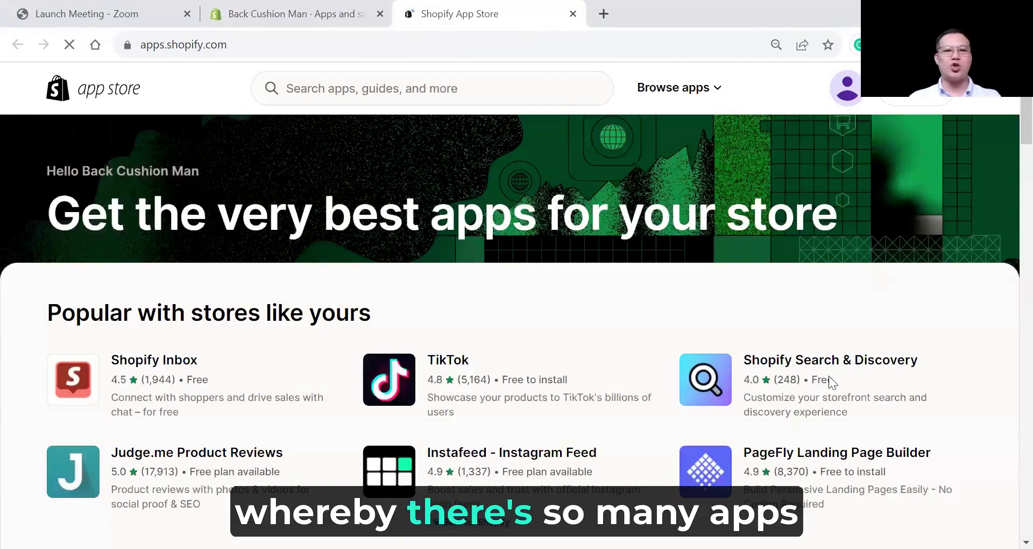
- Search the App Store for 'dsers' and open the DSers-AliExpress Dropshipping listing
scroll(856, 420, down, 10)
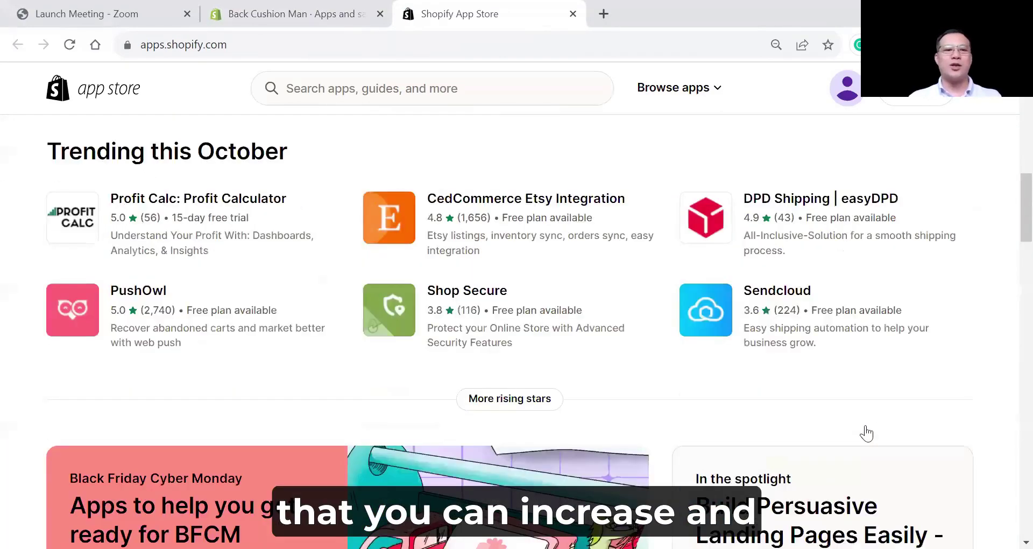
scroll(866, 426, down, 20)
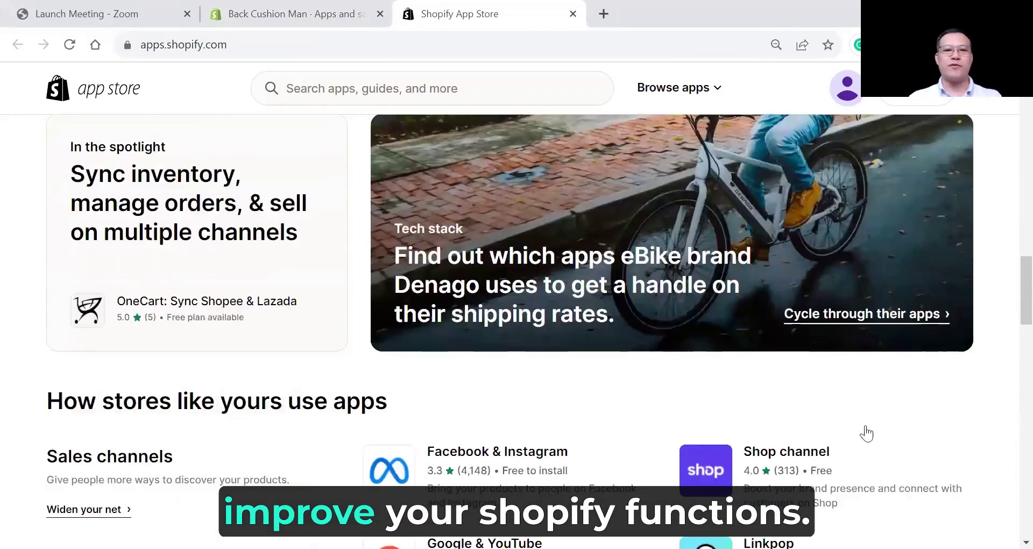
scroll(866, 433, up, 10)
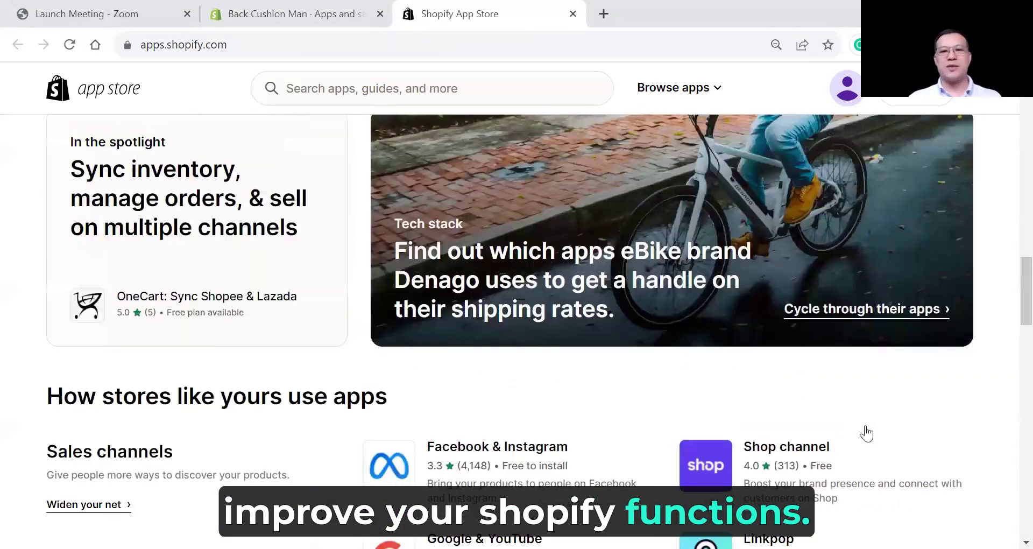
scroll(866, 431, up, 10)
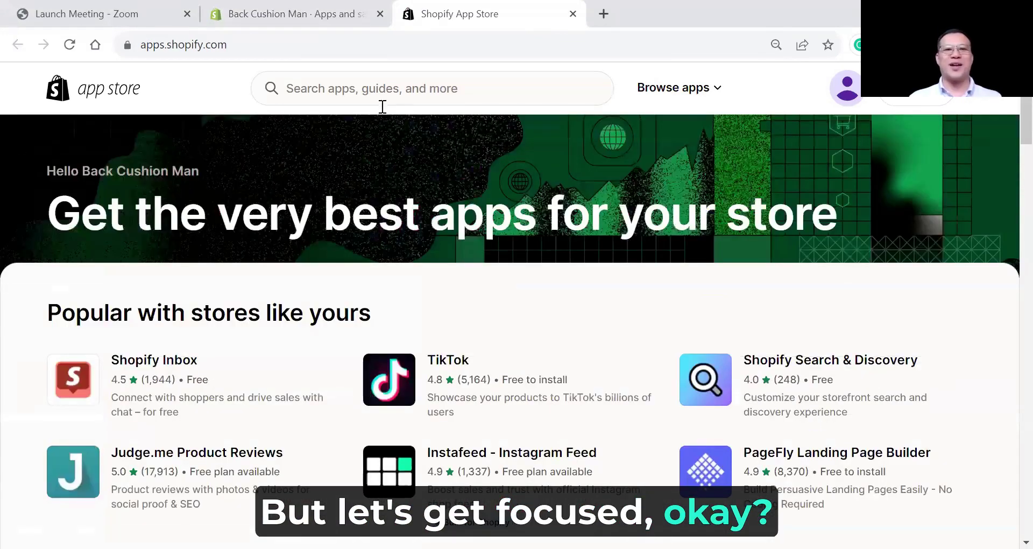
click(388, 92)
text(ds)
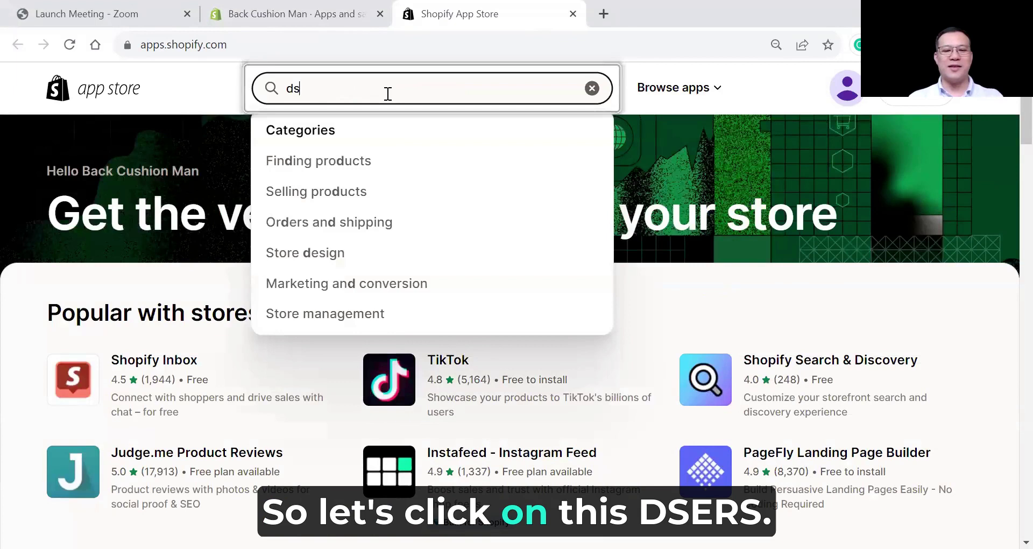
text(ers)
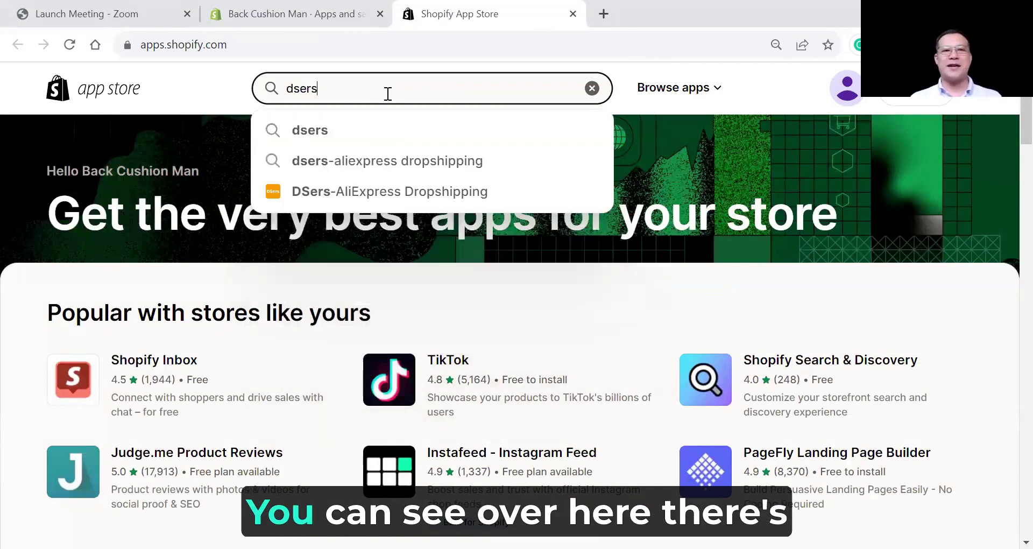
click(504, 204)
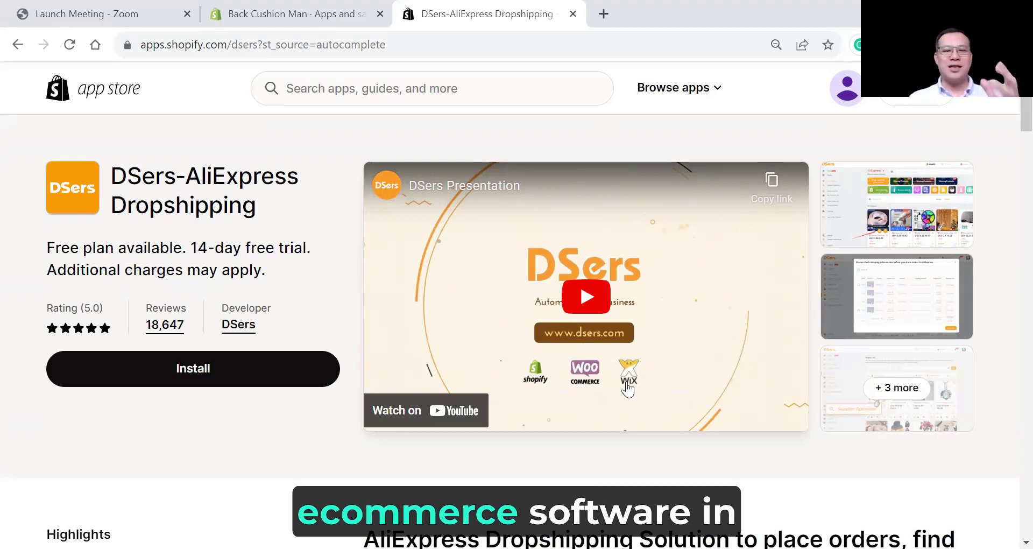
- Install DSers-AliExpress Dropshipping and approve its access to the store
click(199, 371)
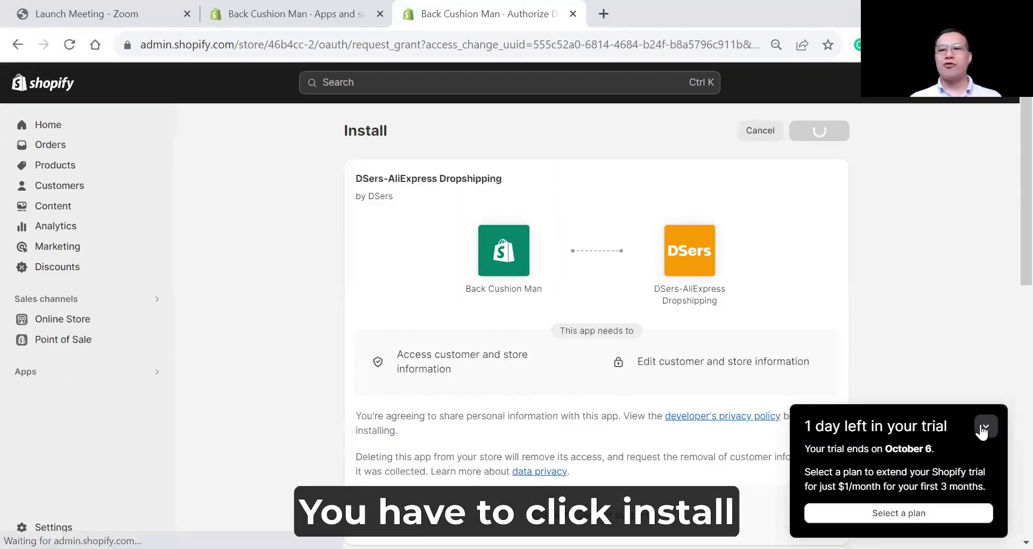
click(984, 426)
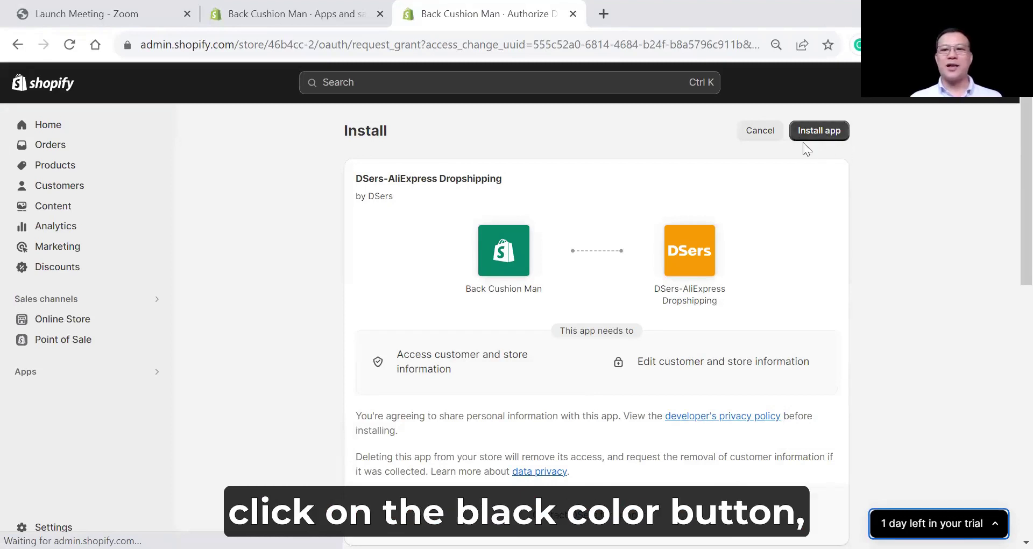
click(824, 138)
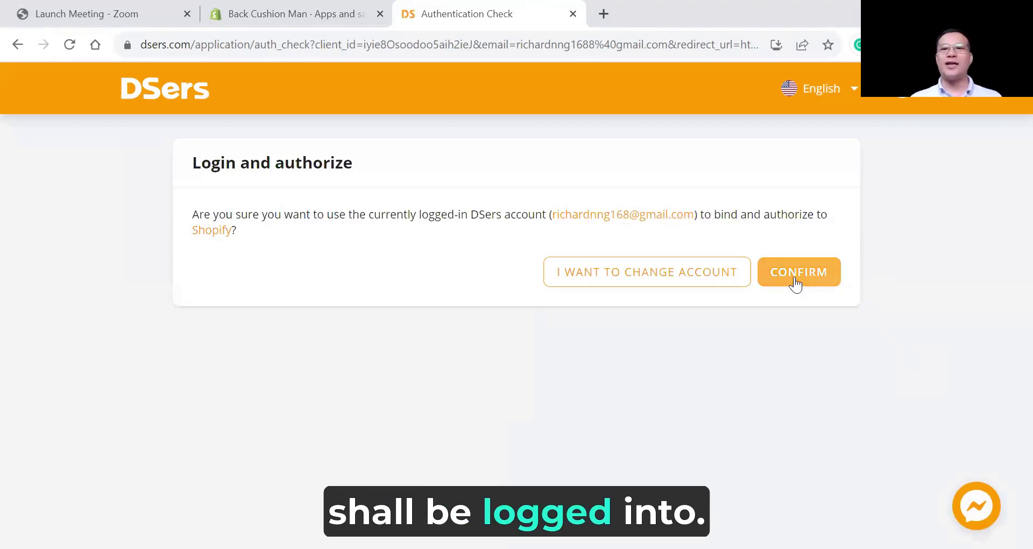
- Confirm binding the DSers account to Shopify and dismiss the store authorization notice
click(794, 279)
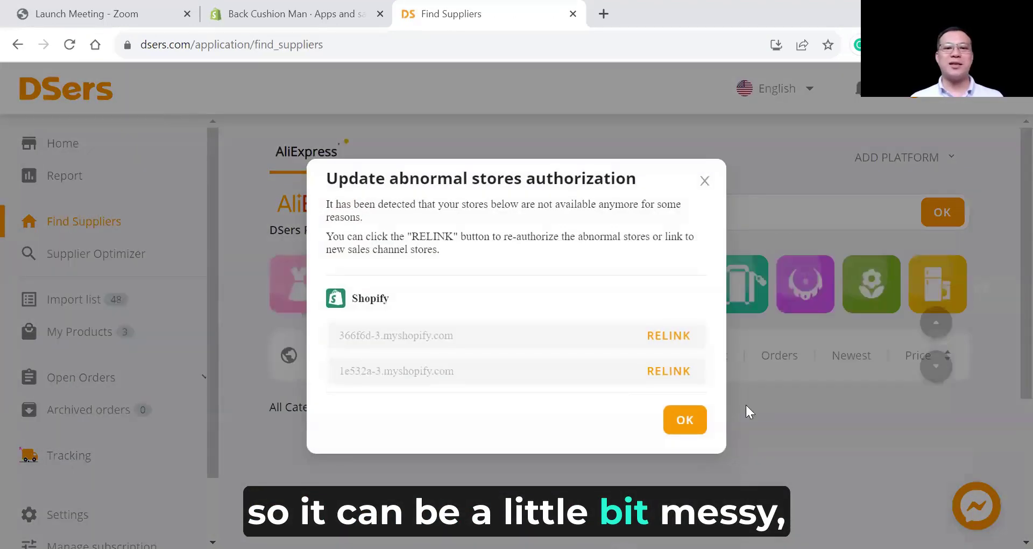
click(683, 425)
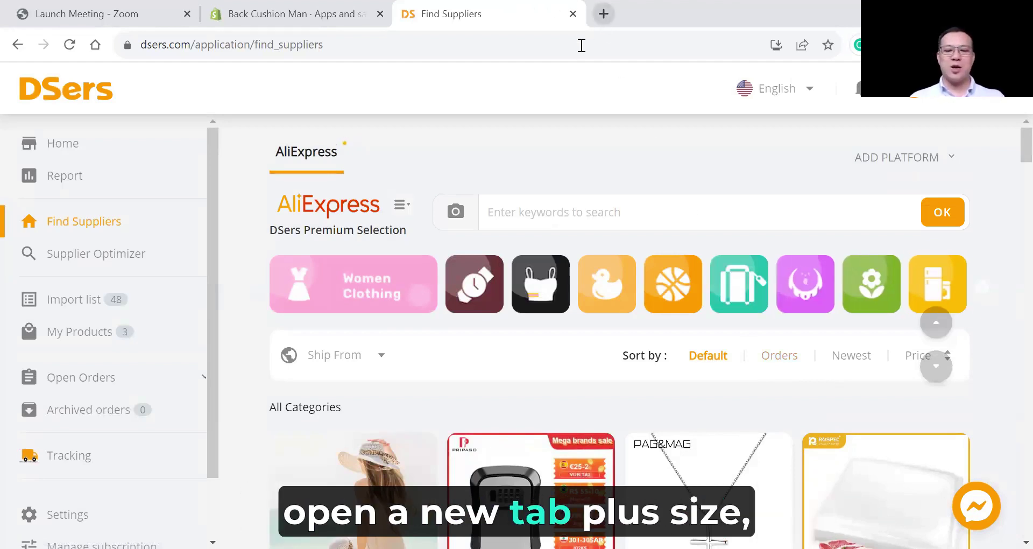
- Open aliexpress.com in a new tab, then close the Shopify Settings window
key(ctrl+t)
click(581, 44)
text(ali)
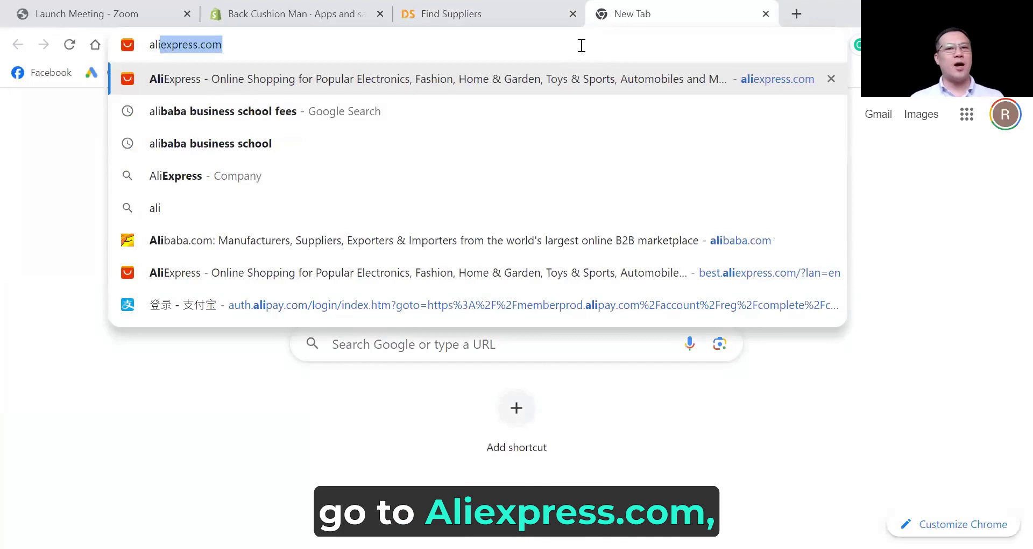
key(Return)
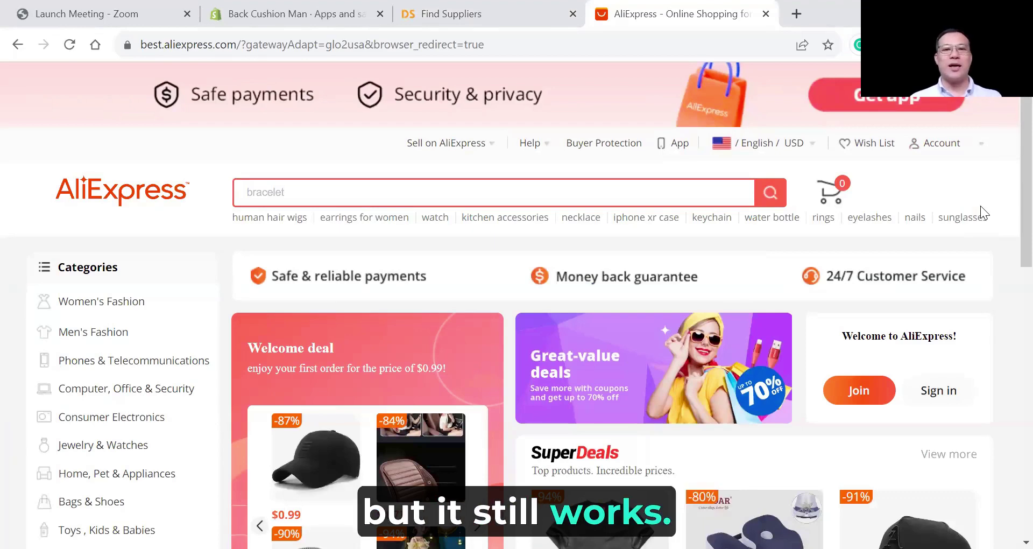
click(301, 19)
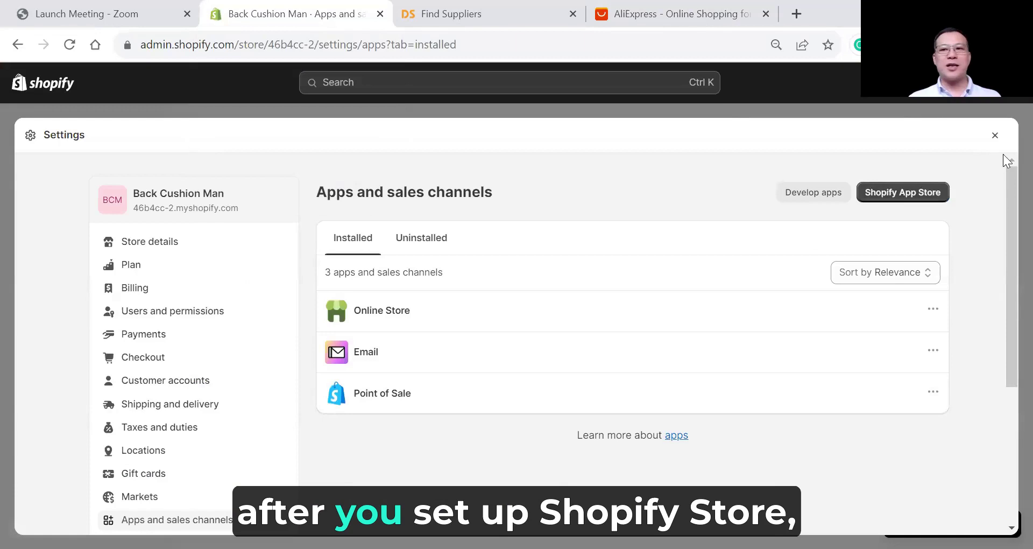
click(996, 136)
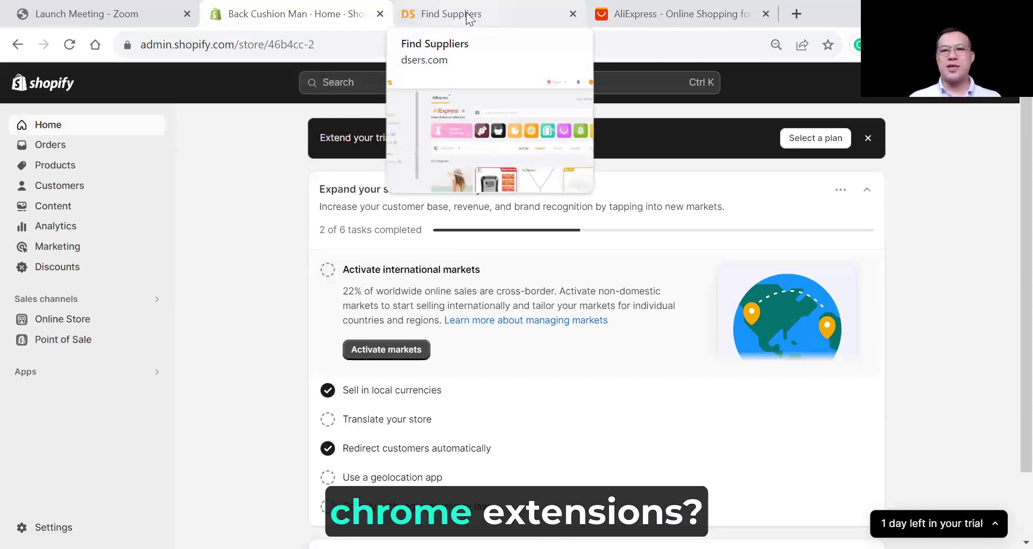
- Google the DSers Chrome extension and check that the AliExpress.com Product Importer is installed
click(660, 15)
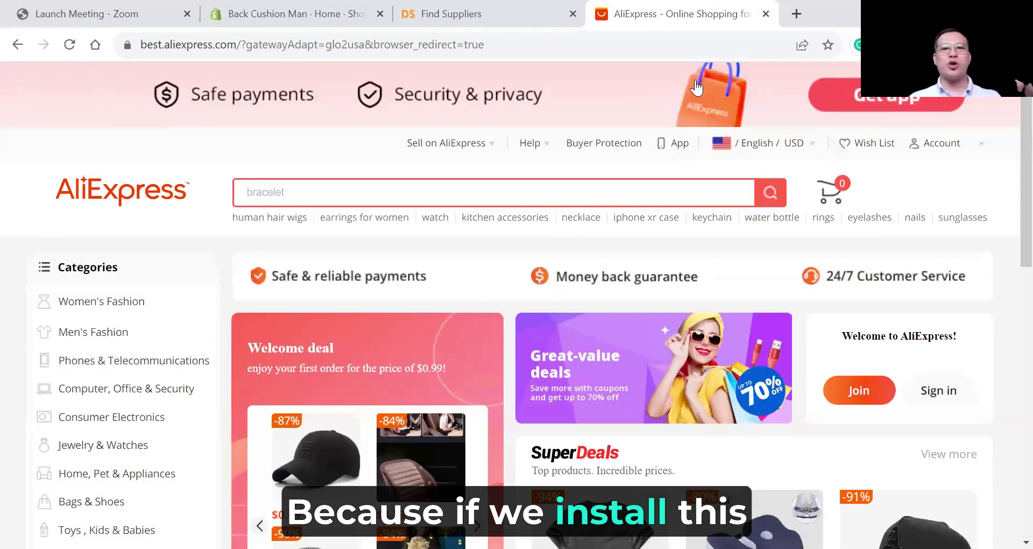
click(796, 13)
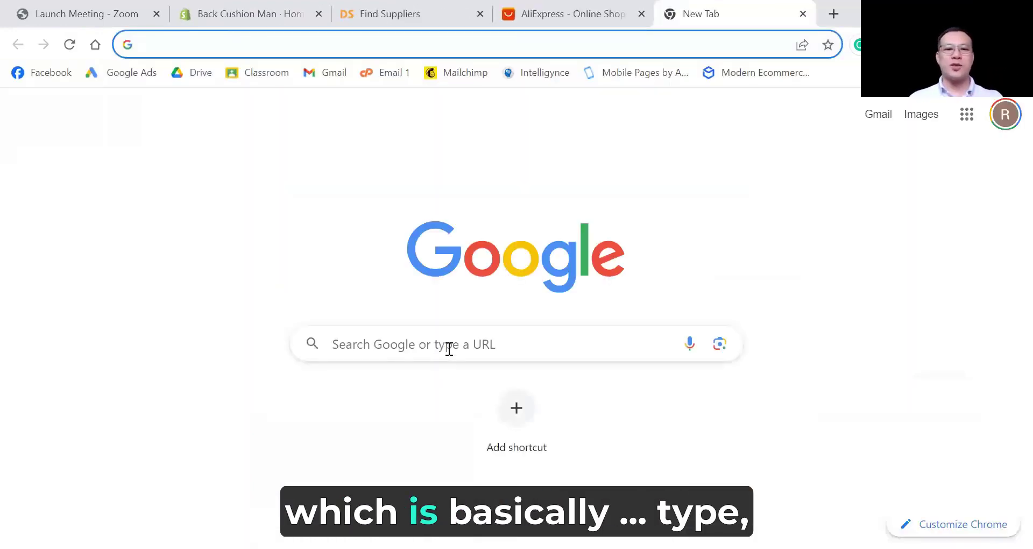
click(449, 348)
text(desers chrome extension)
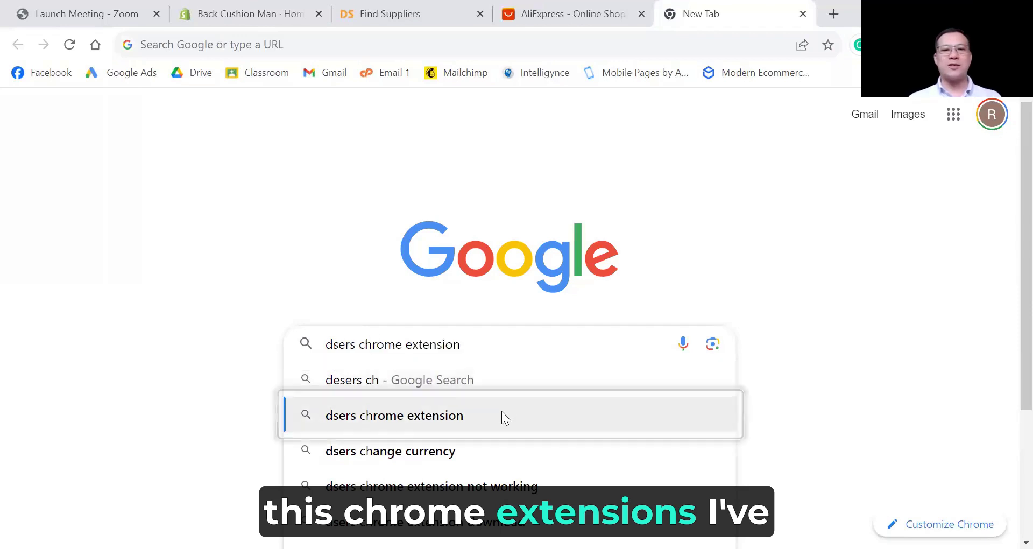
click(502, 415)
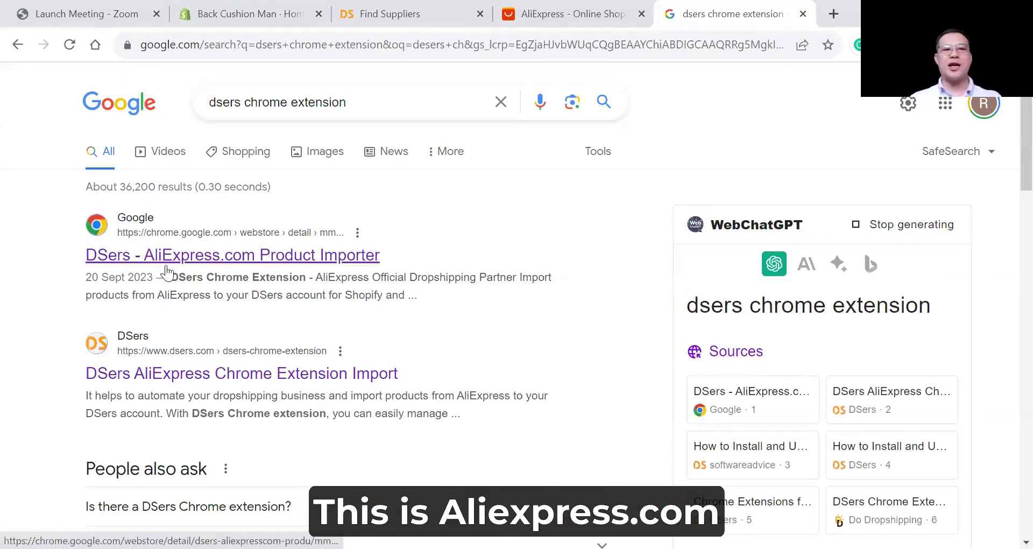
click(258, 257)
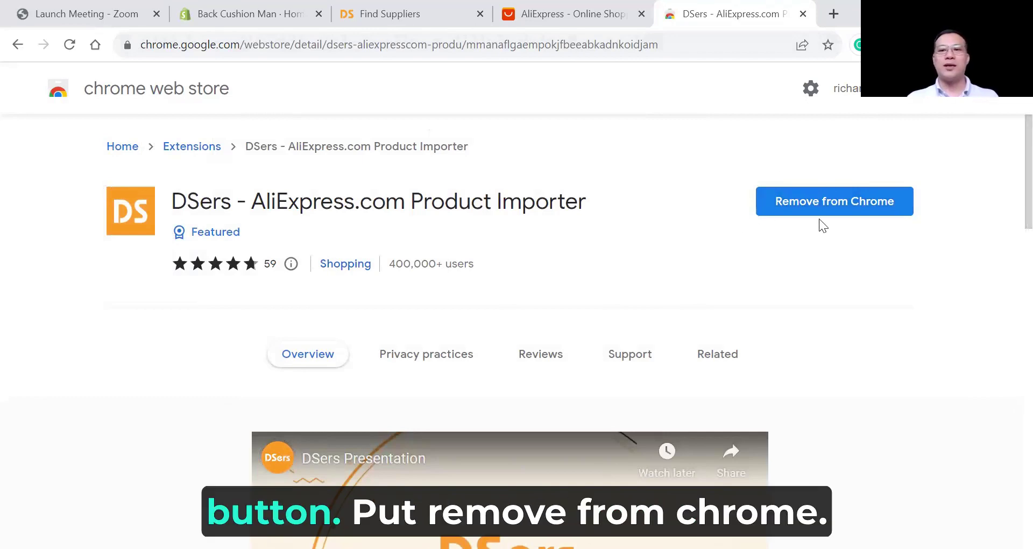
click(802, 14)
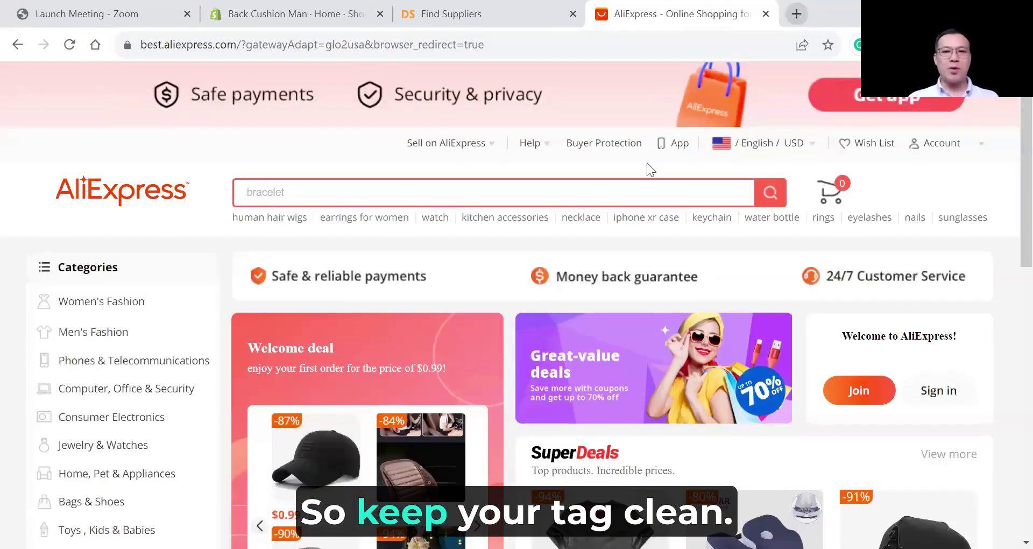
- Search AliExpress for 'hat' and push the $9.65 custom logo baseball cap to DSers
click(290, 14)
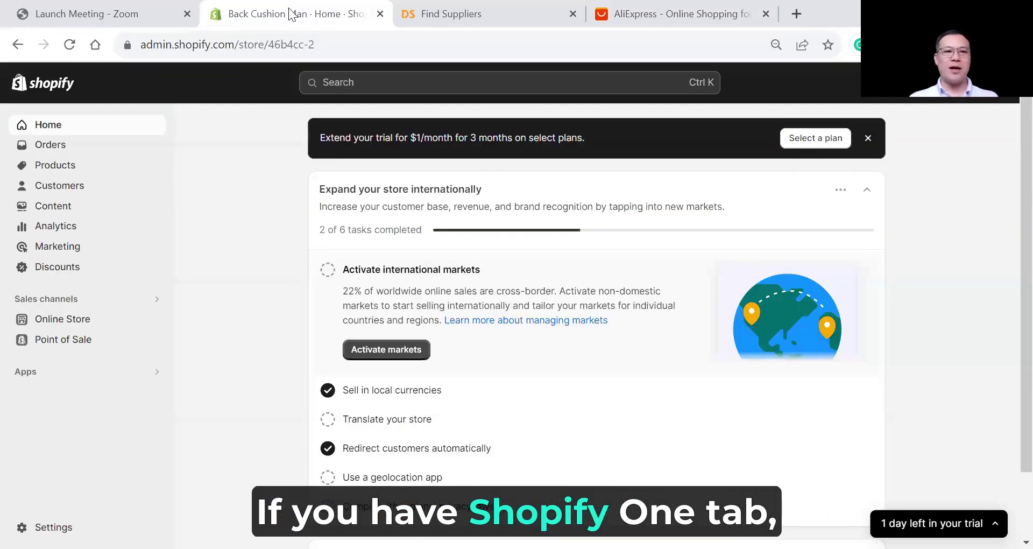
click(451, 15)
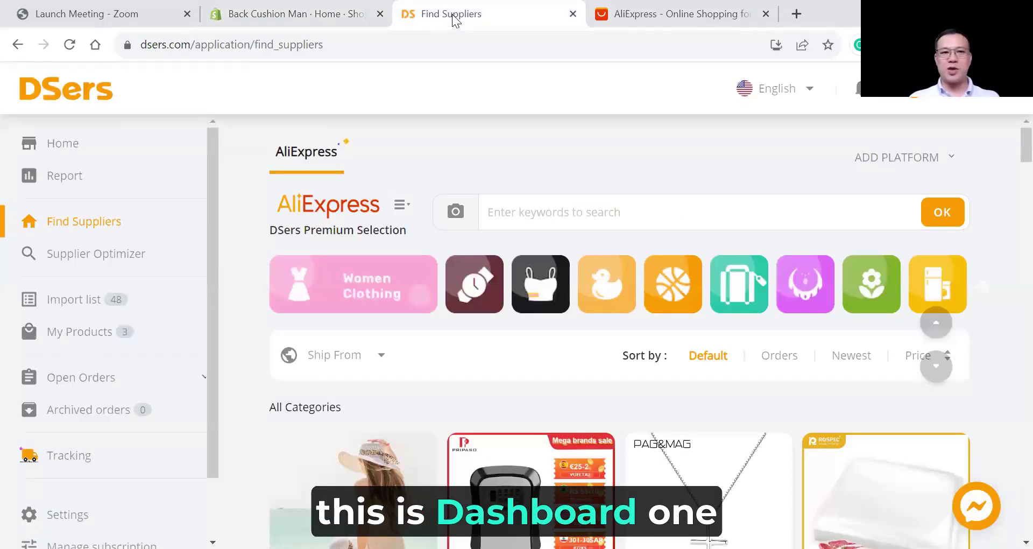
click(644, 11)
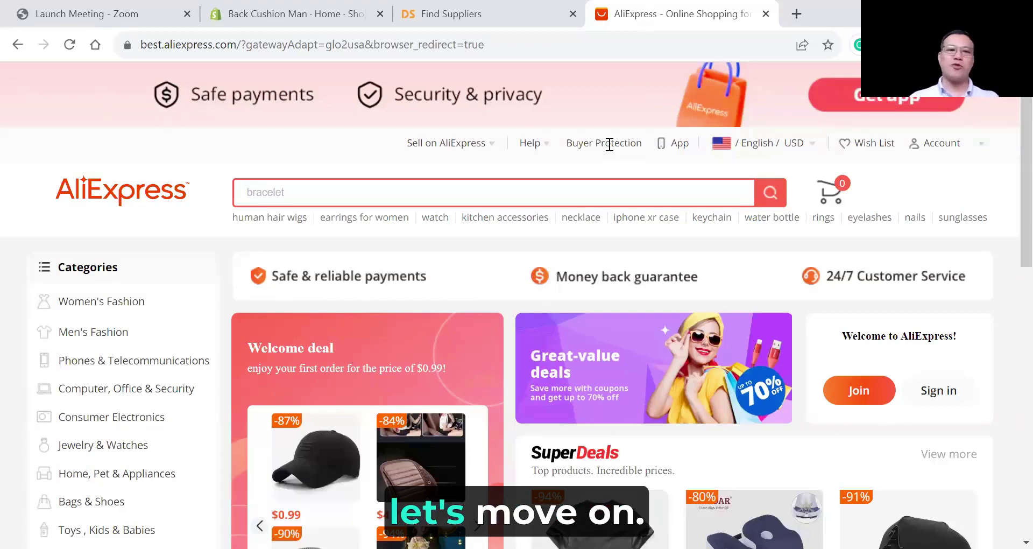
text(hat)
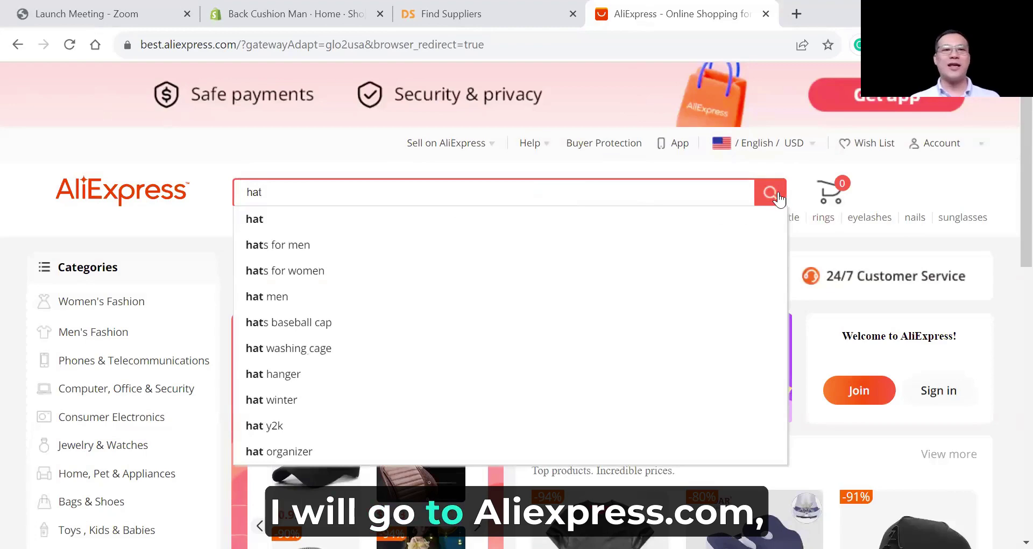
click(778, 198)
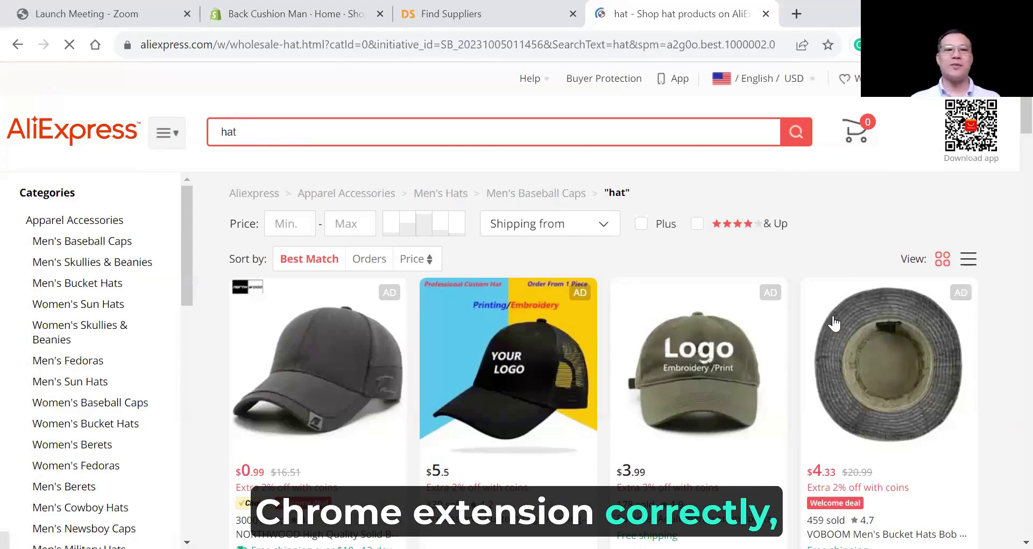
scroll(605, 329, down, 5)
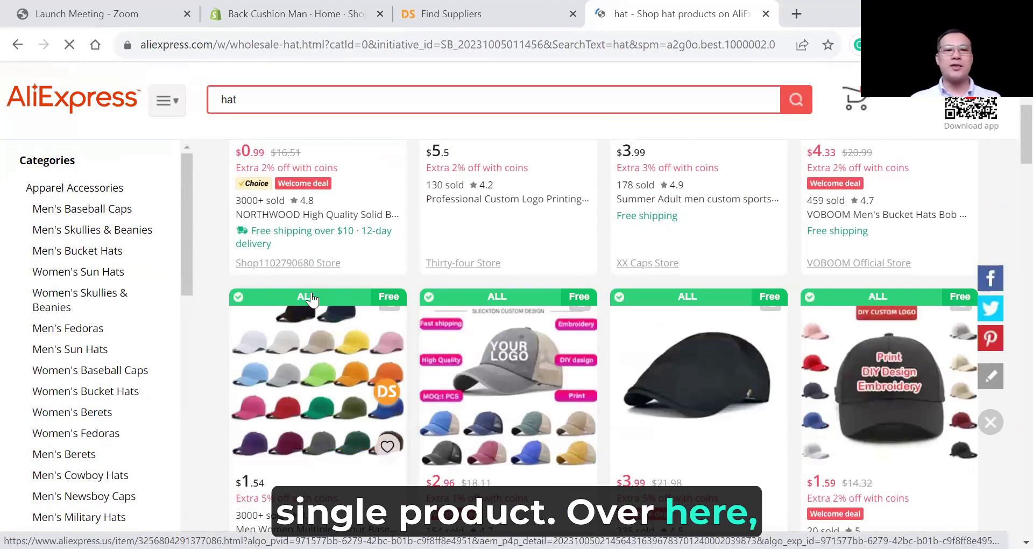
scroll(636, 318, down, 4)
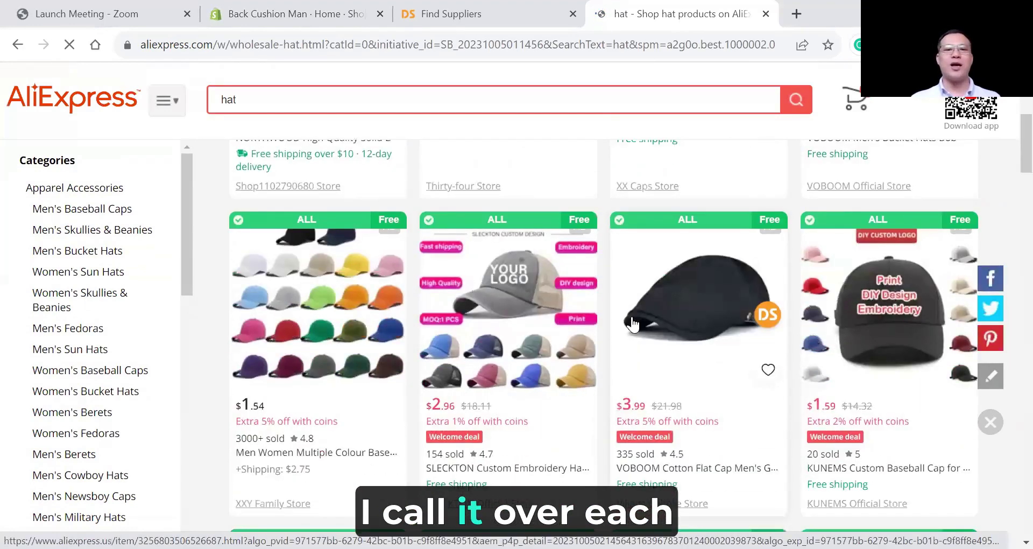
scroll(631, 323, down, 3)
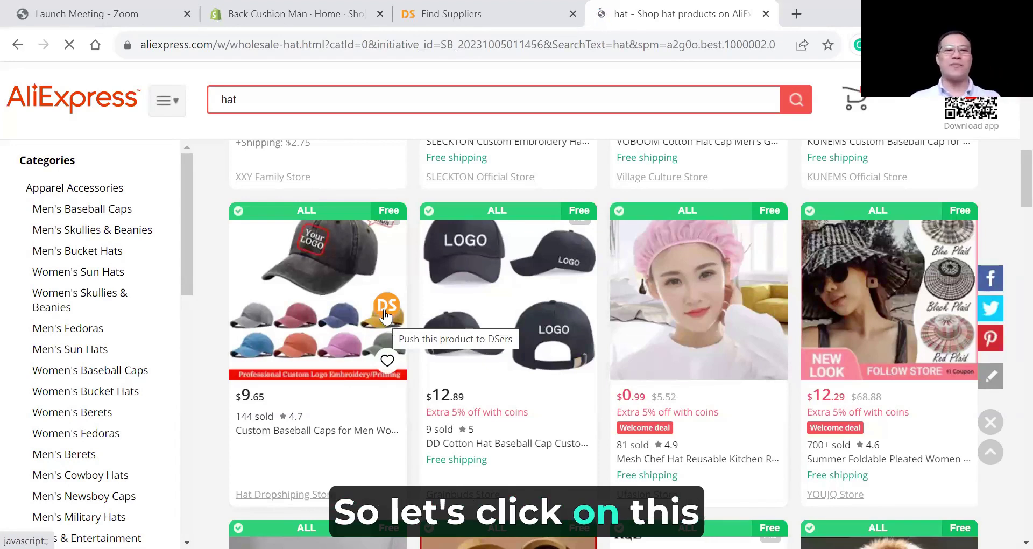
click(385, 316)
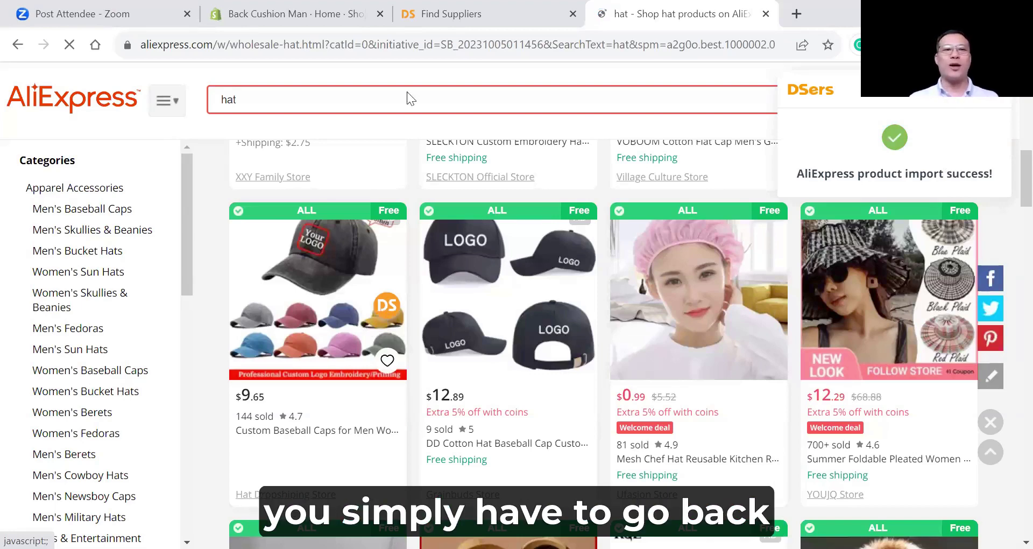
- Relaunch DSers from Shopify's apps list, close the old Find Suppliers tab, and dismiss the authorization notice
click(311, 17)
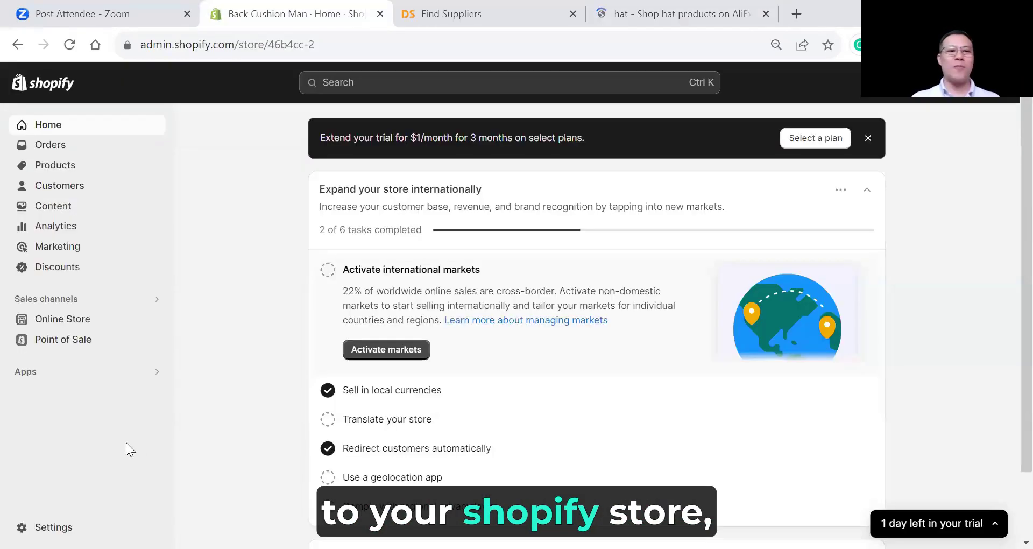
click(33, 372)
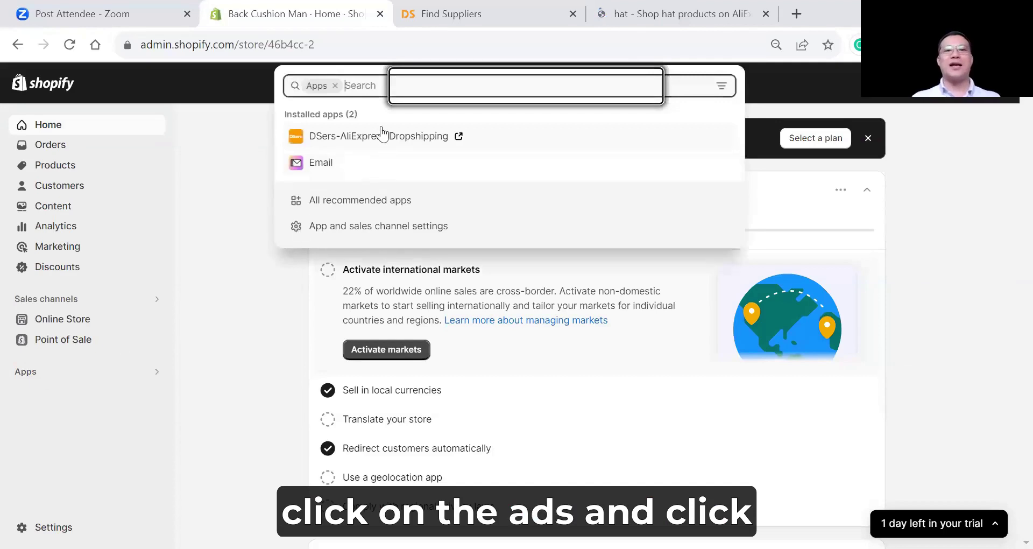
click(378, 136)
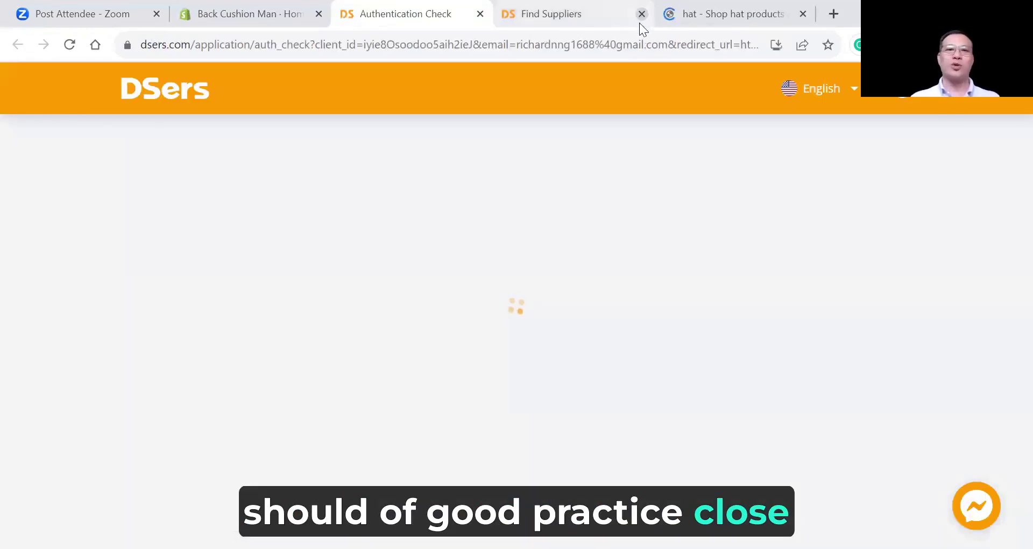
click(640, 14)
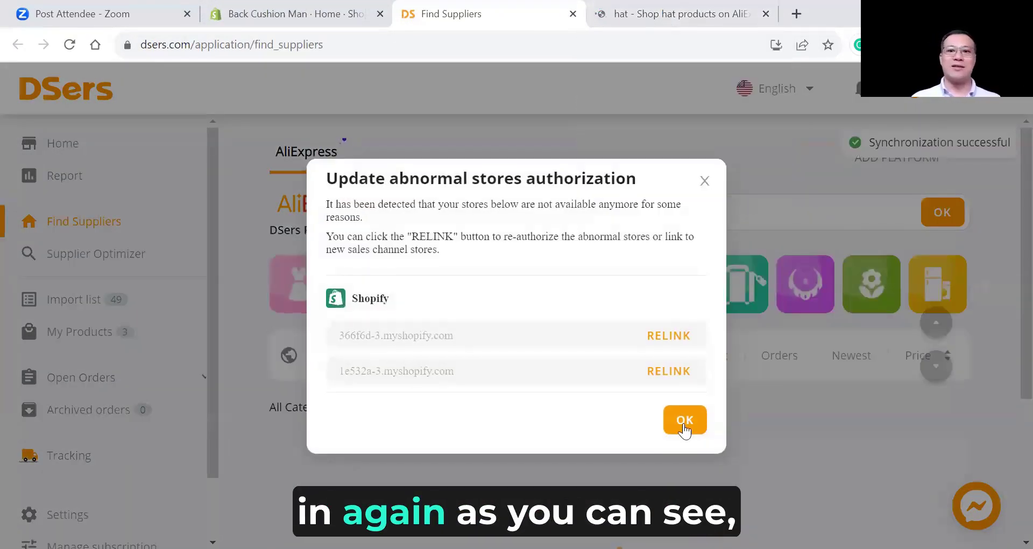
click(683, 425)
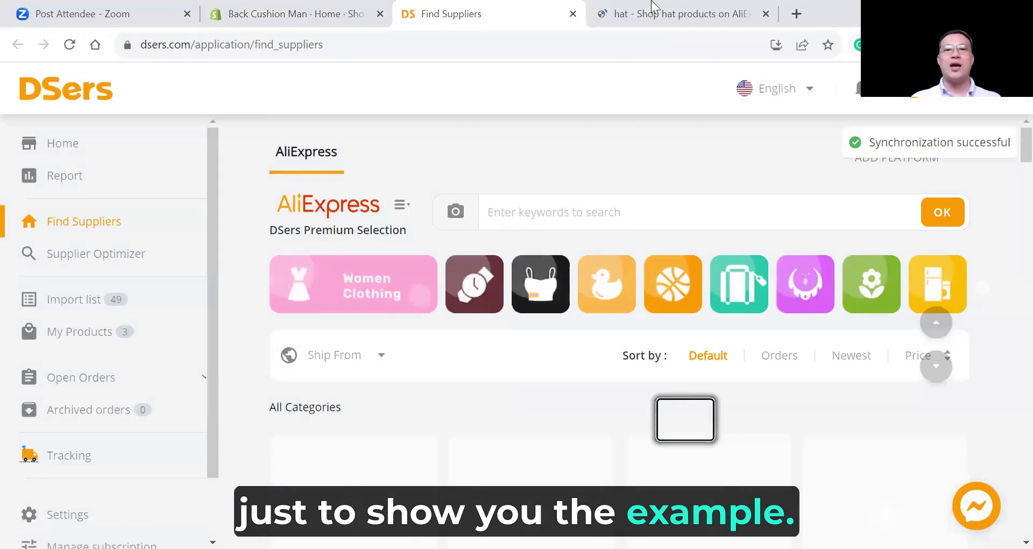
- Open the DD Cotton Hat product page from the hat results and review its details
click(664, 15)
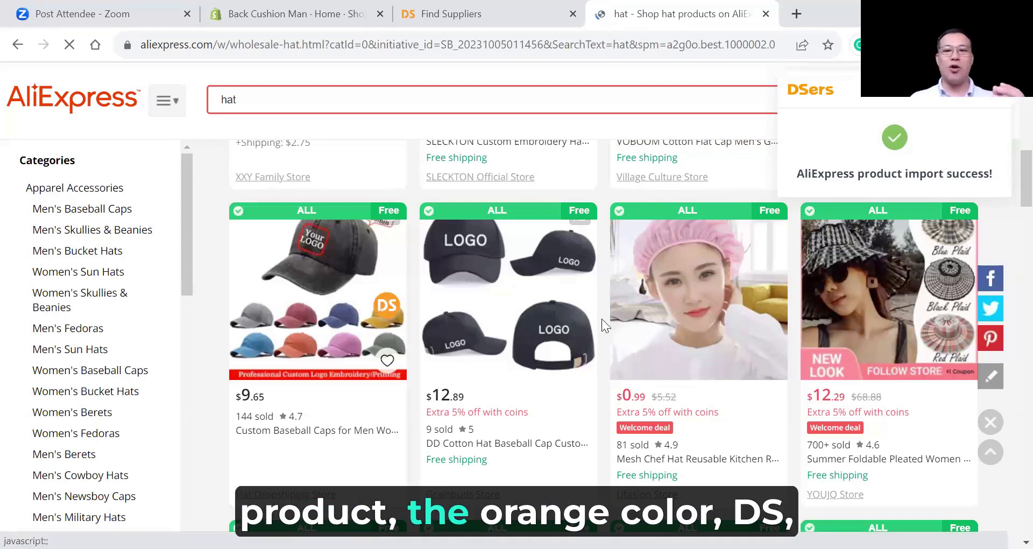
mouse_move(575, 318)
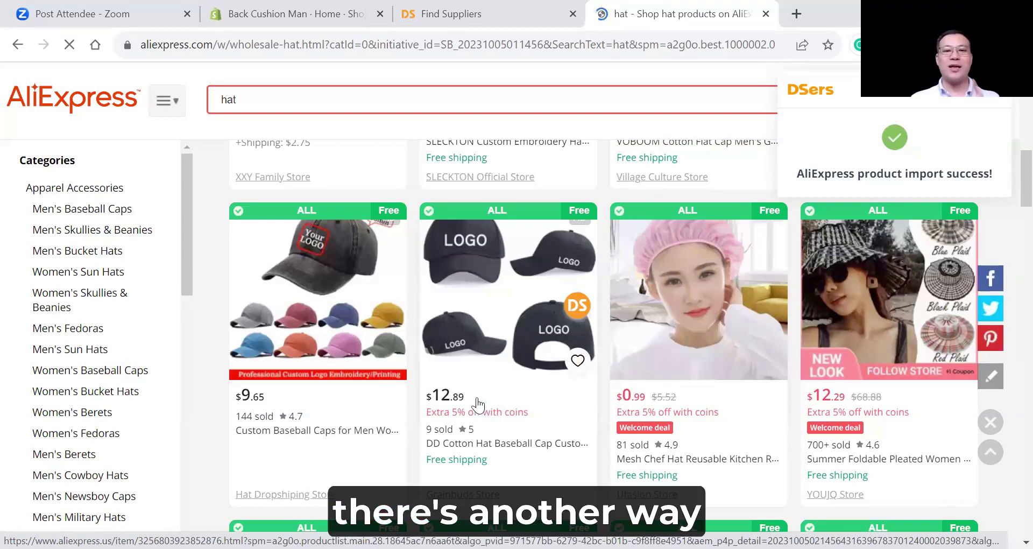
click(491, 282)
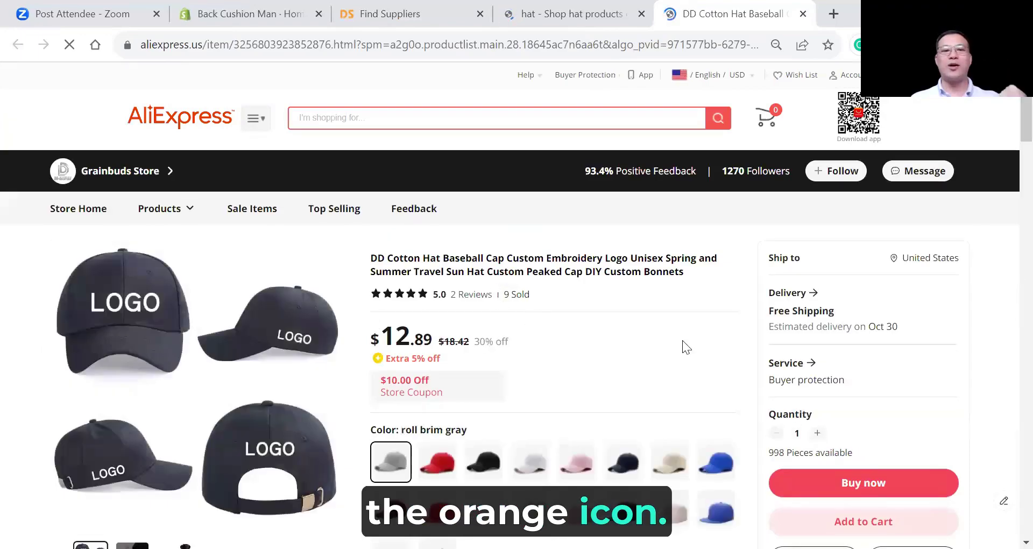
scroll(681, 333, down, 3)
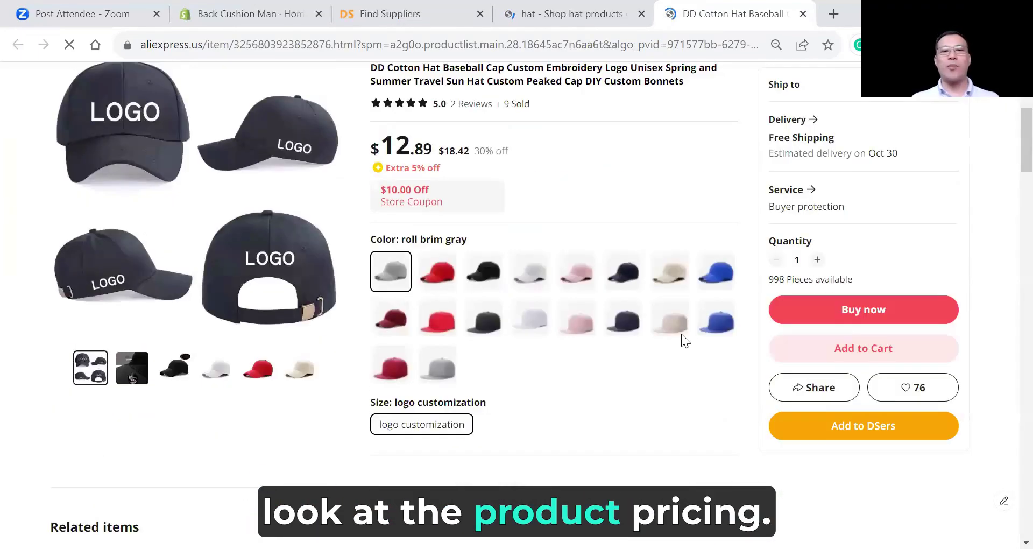
scroll(681, 334, down, 12)
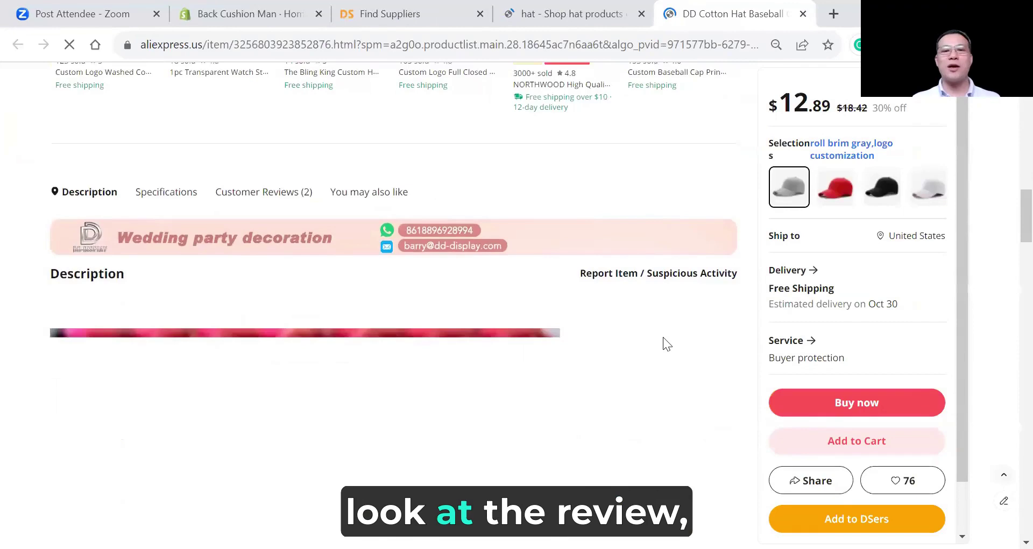
scroll(663, 334, down, 5)
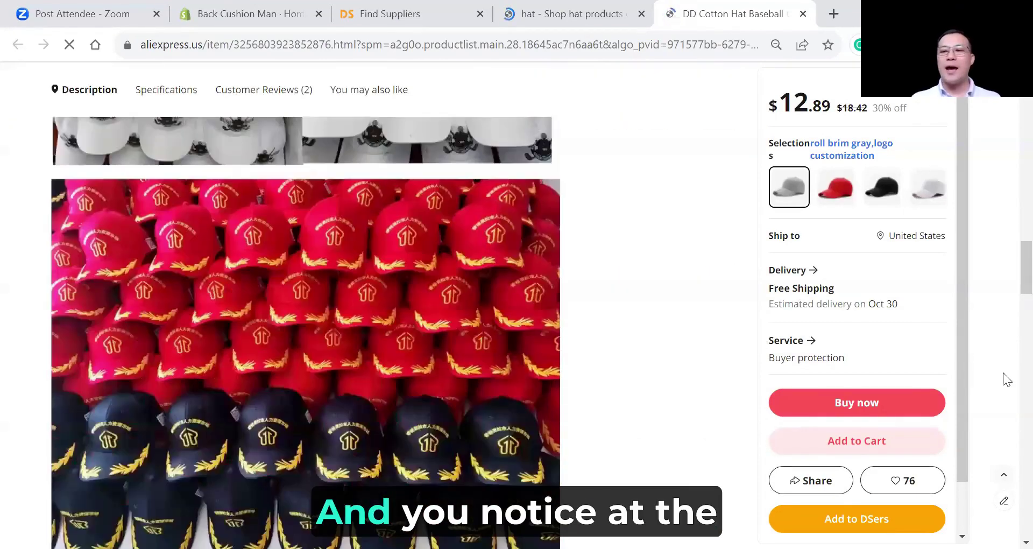
scroll(1002, 372, down, 2)
scroll(1007, 301, down, 5)
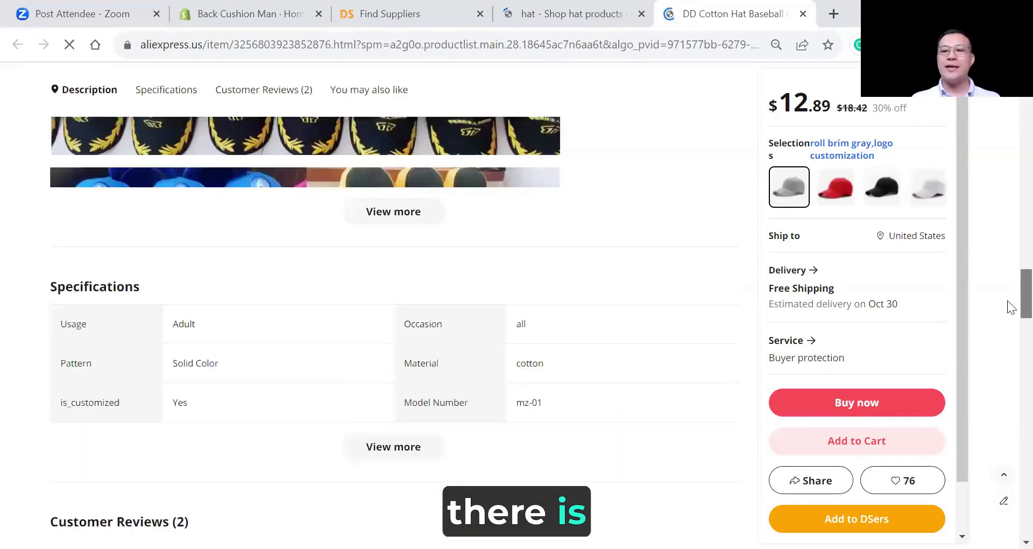
scroll(1010, 307, down, 1)
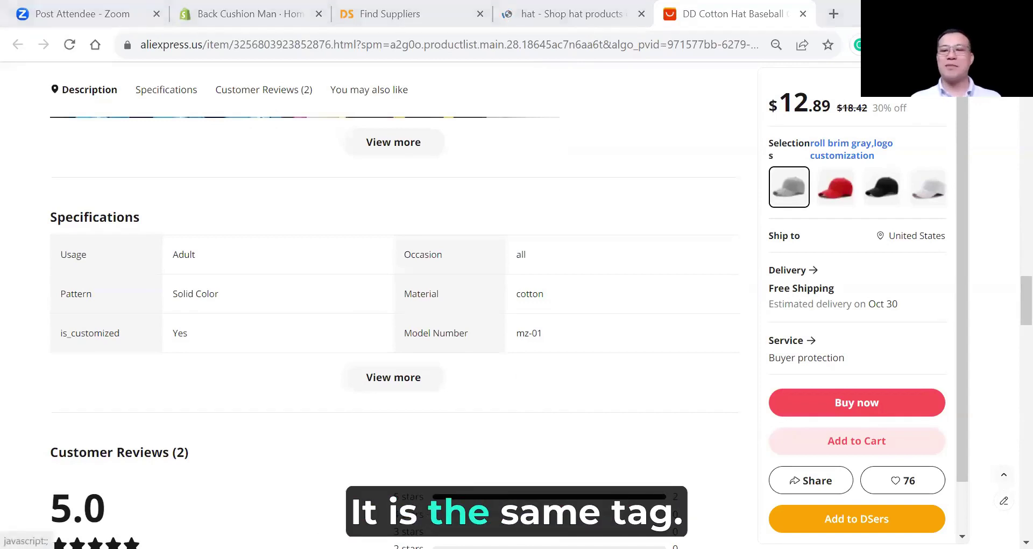
- Add the DD Cotton Hat to DSers, close its page, and dismiss the success notification
click(856, 518)
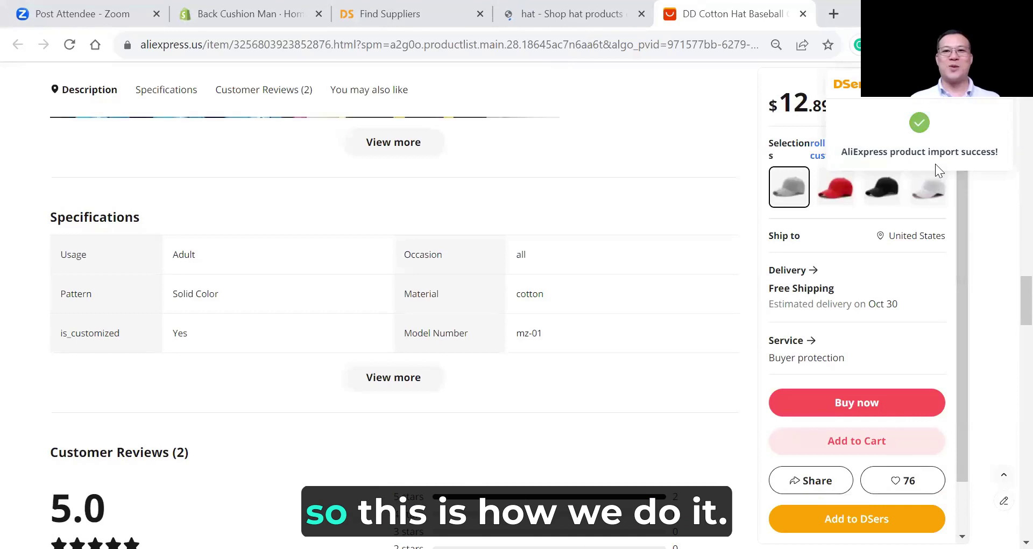
click(576, 15)
click(753, 14)
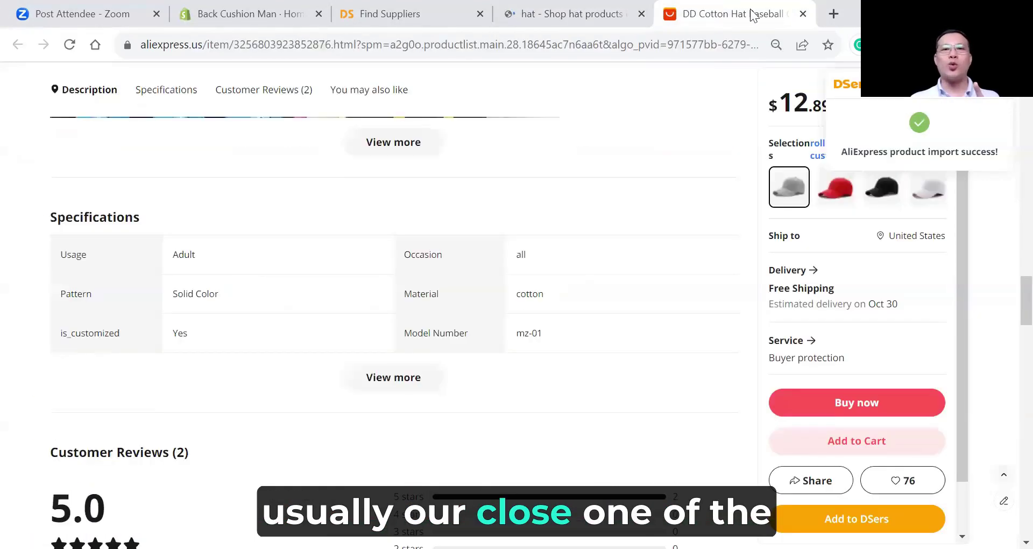
click(802, 14)
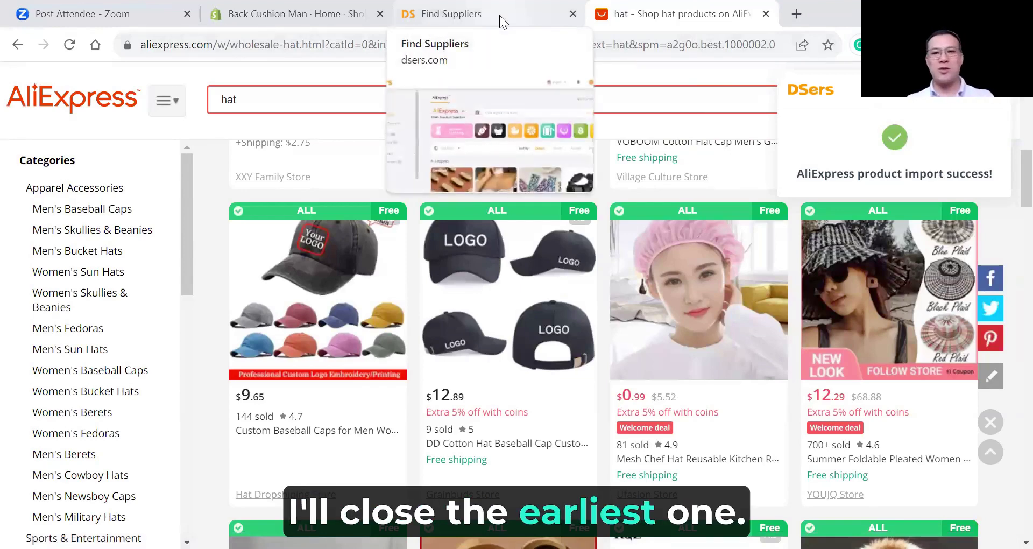
click(996, 103)
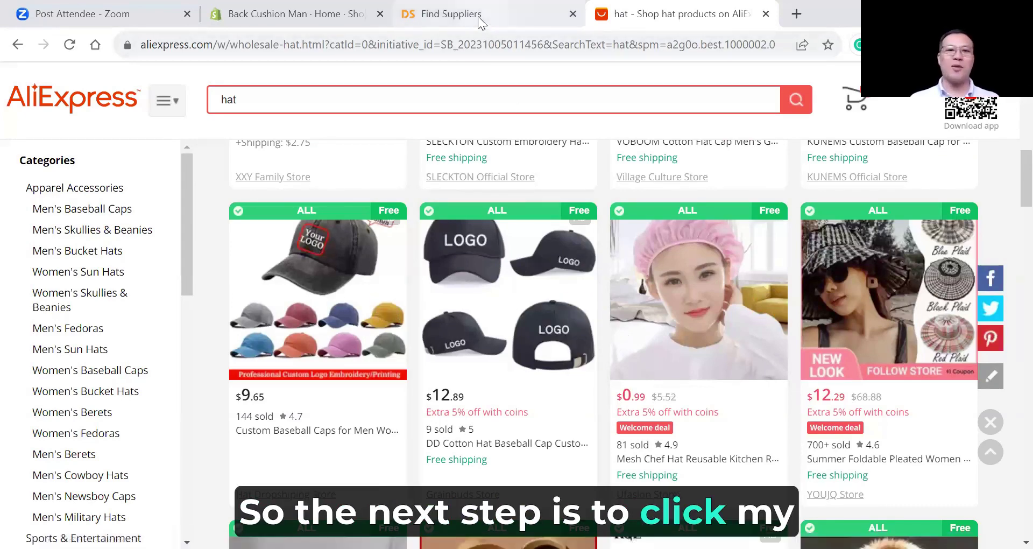
- Open the DSers Import list, reload it, and dismiss the authorization warning to browse the 50 products
click(451, 14)
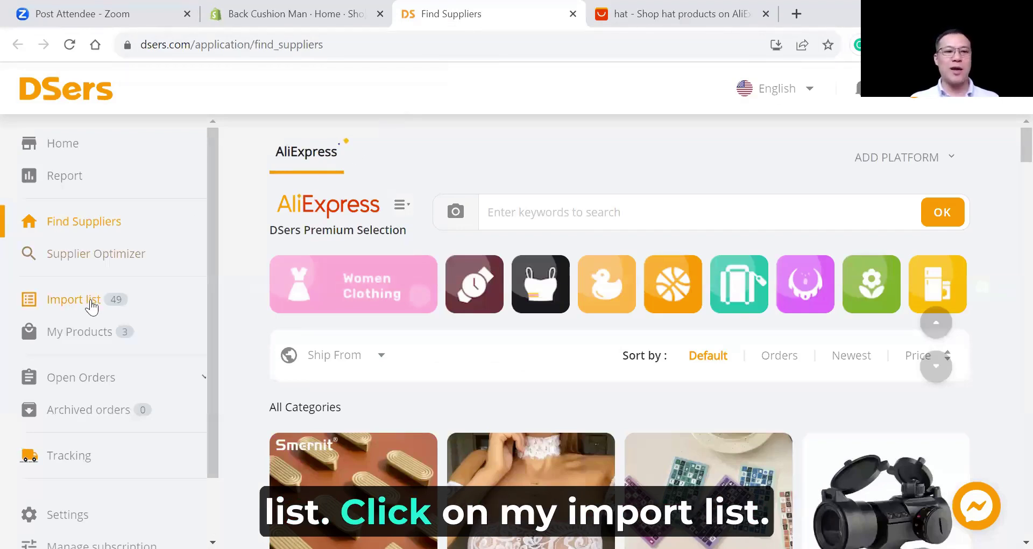
click(91, 306)
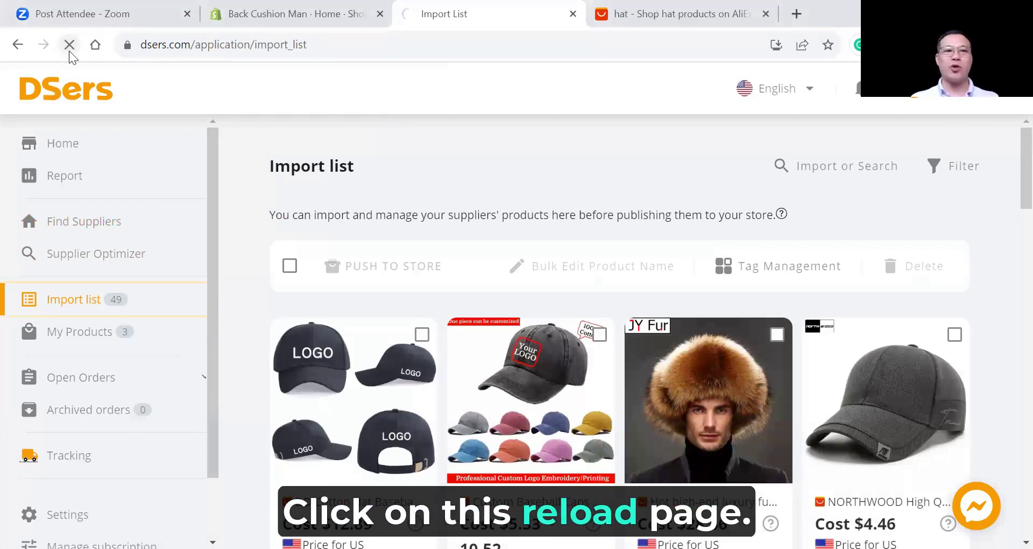
click(69, 44)
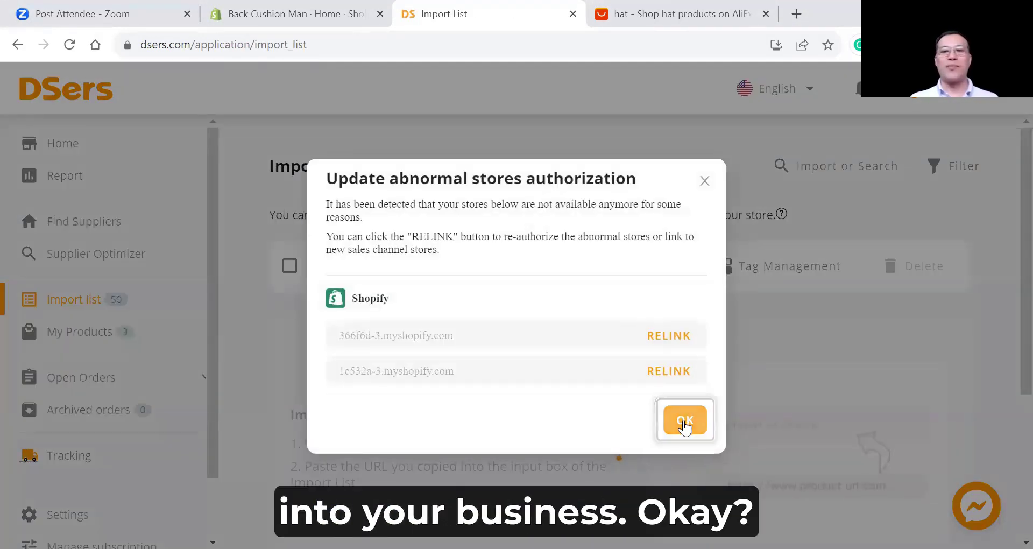
click(678, 417)
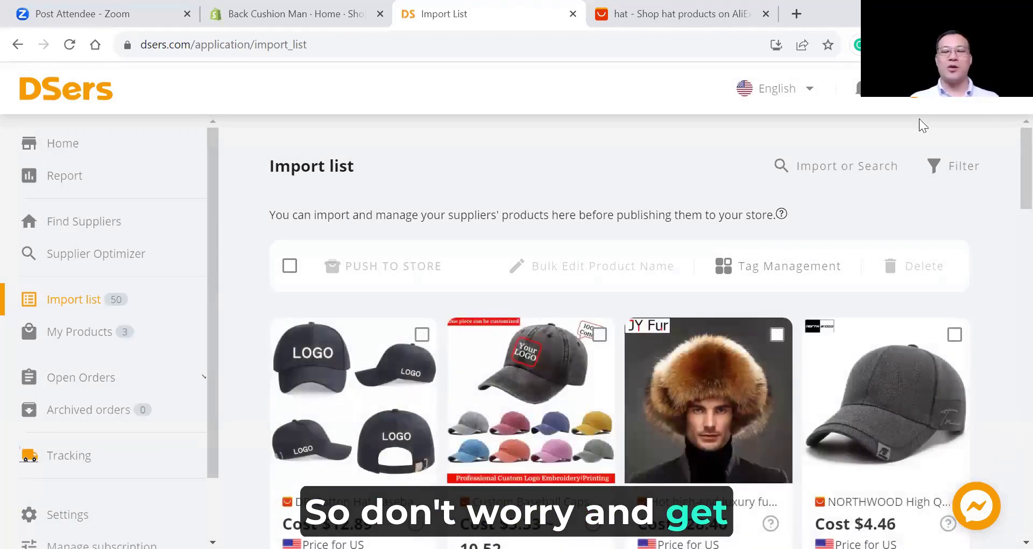
scroll(1010, 211, down, 1)
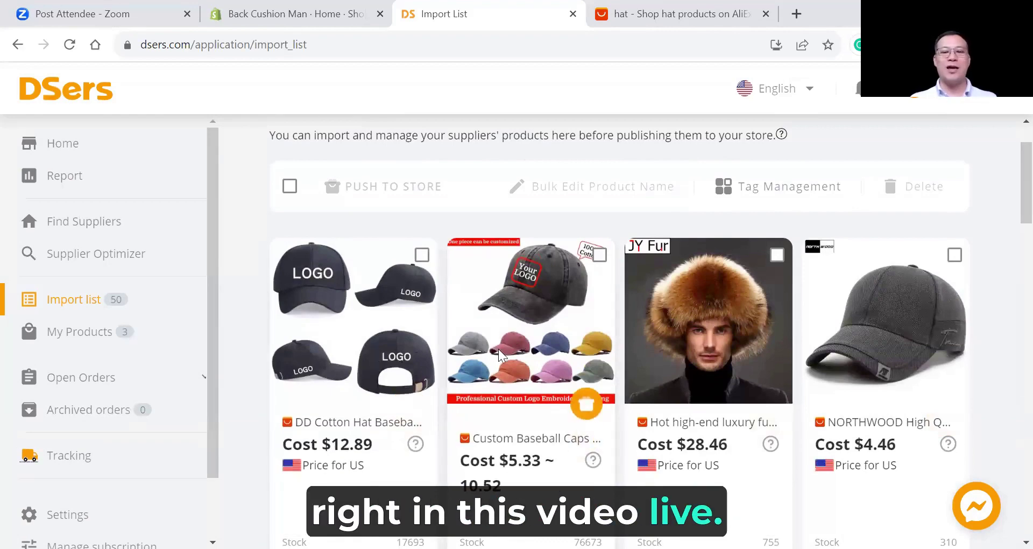
scroll(1007, 202, down, 1)
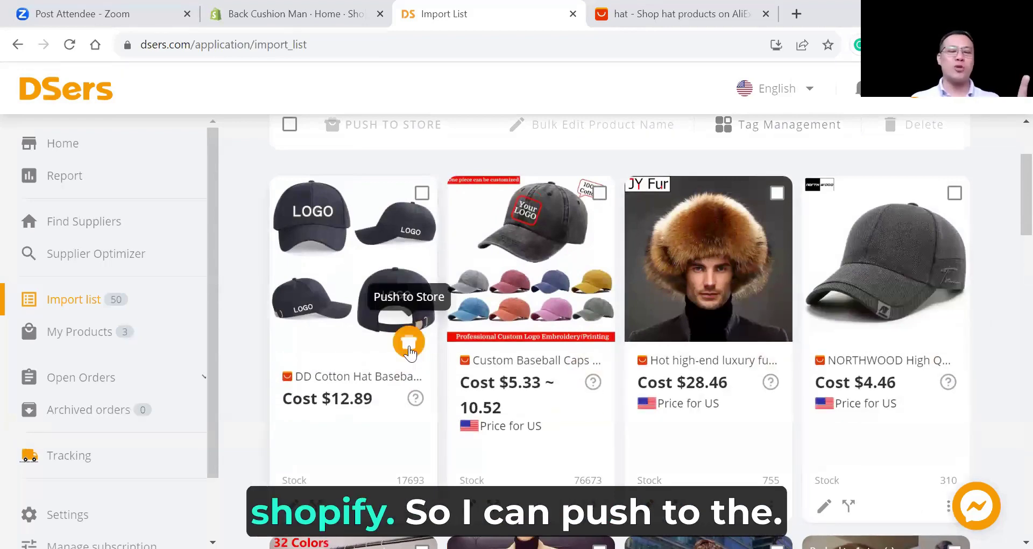
- Push the DD Cotton Hat to the selected Shopify store, also publishing it to the Online Store
click(409, 345)
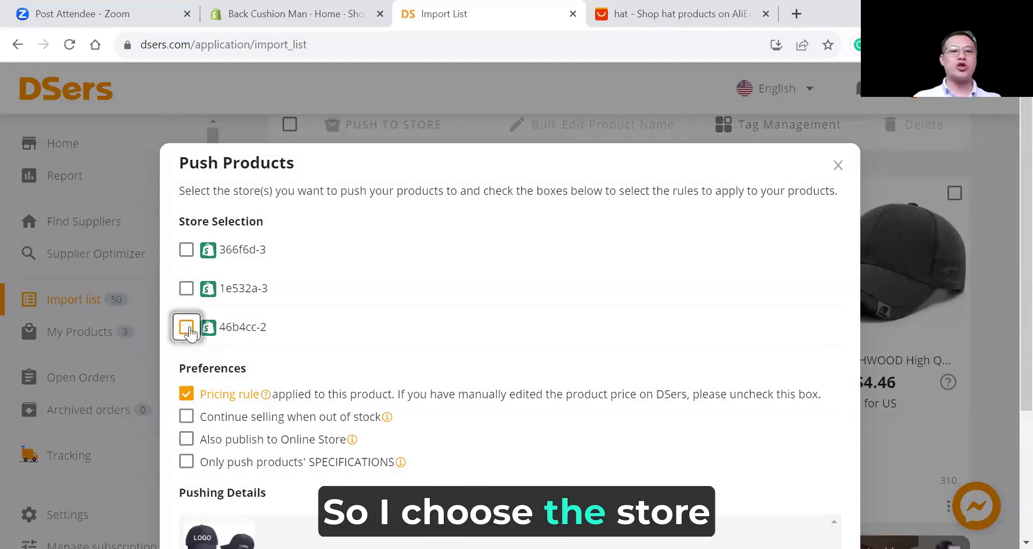
click(189, 332)
scroll(188, 323, down, 3)
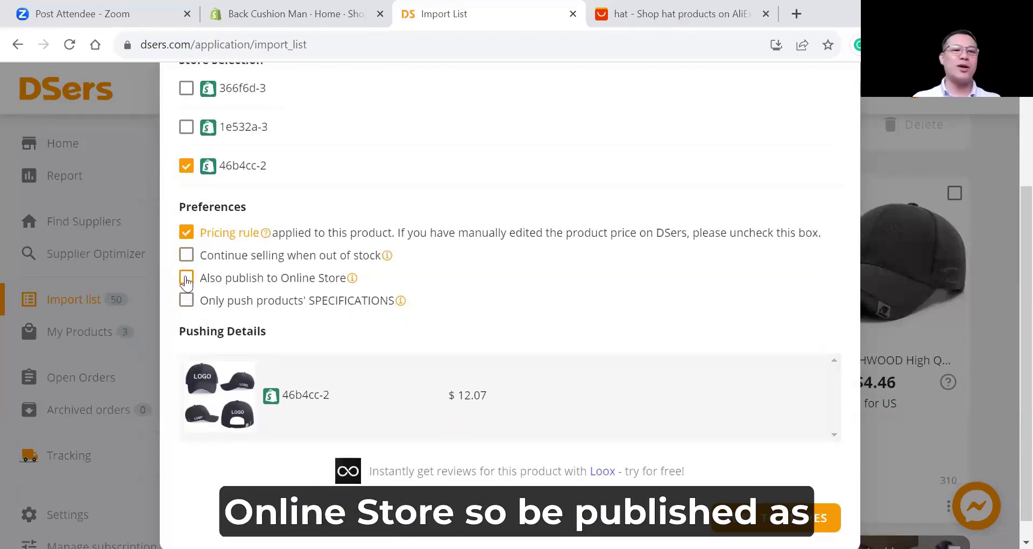
click(186, 278)
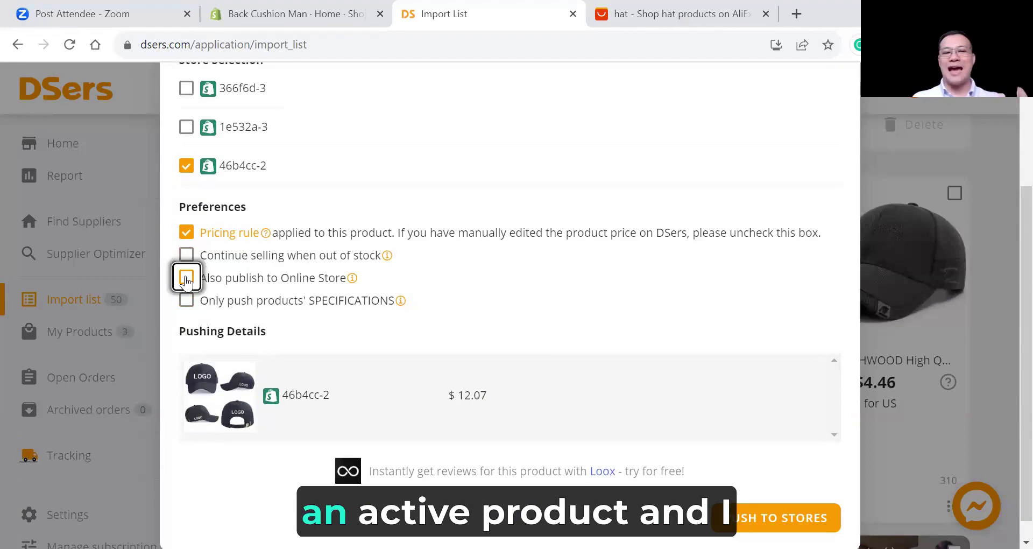
scroll(732, 341, down, 1)
click(762, 493)
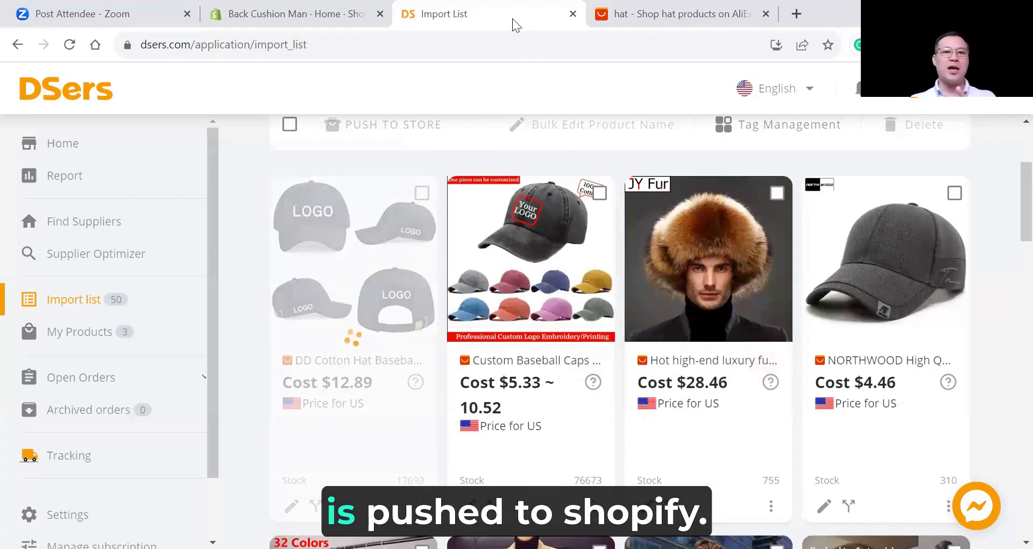
scroll(594, 275, up, 3)
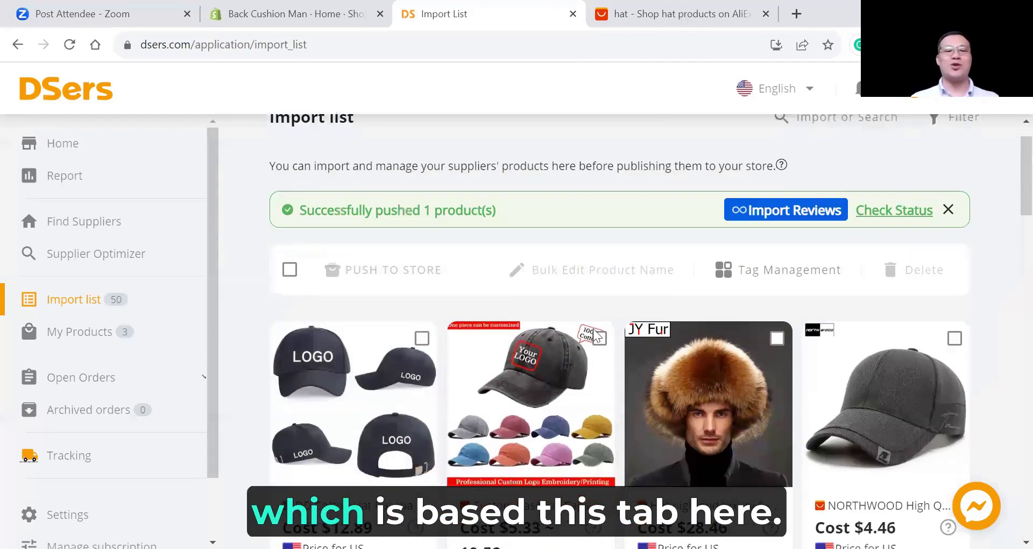
scroll(441, 415, down, 3)
scroll(441, 416, down, 2)
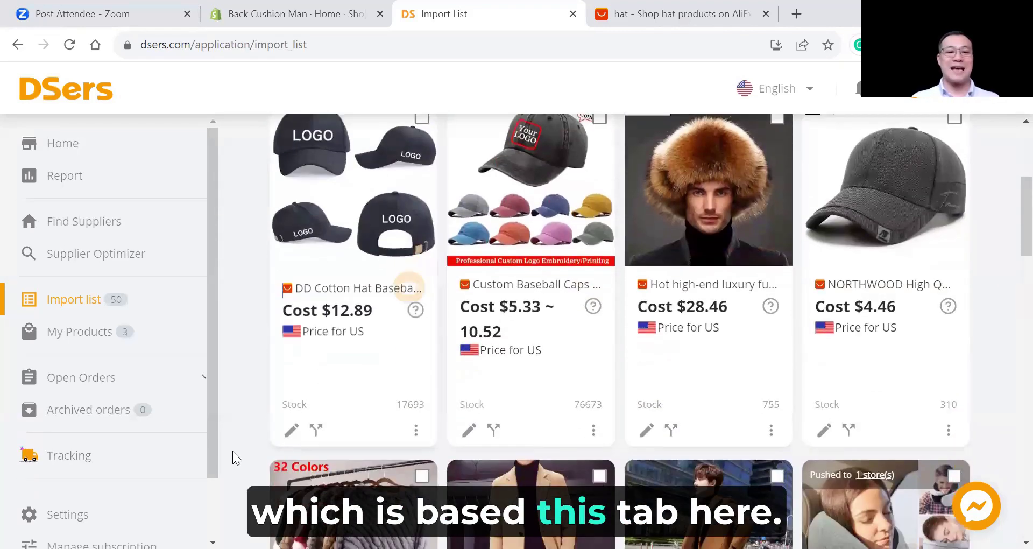
- Open the DD Cotton Hat's editor and review its 18 variants before closing it
click(292, 429)
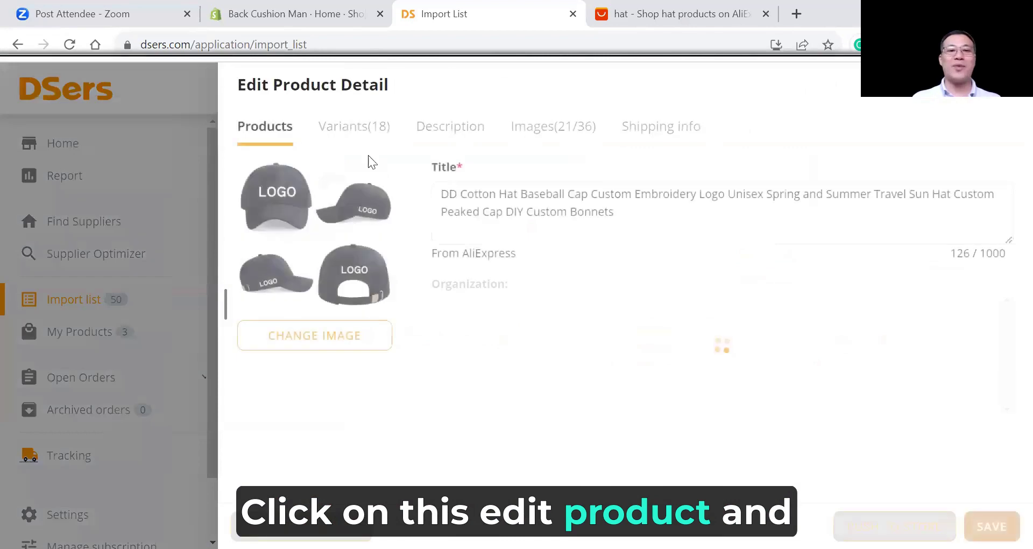
click(357, 129)
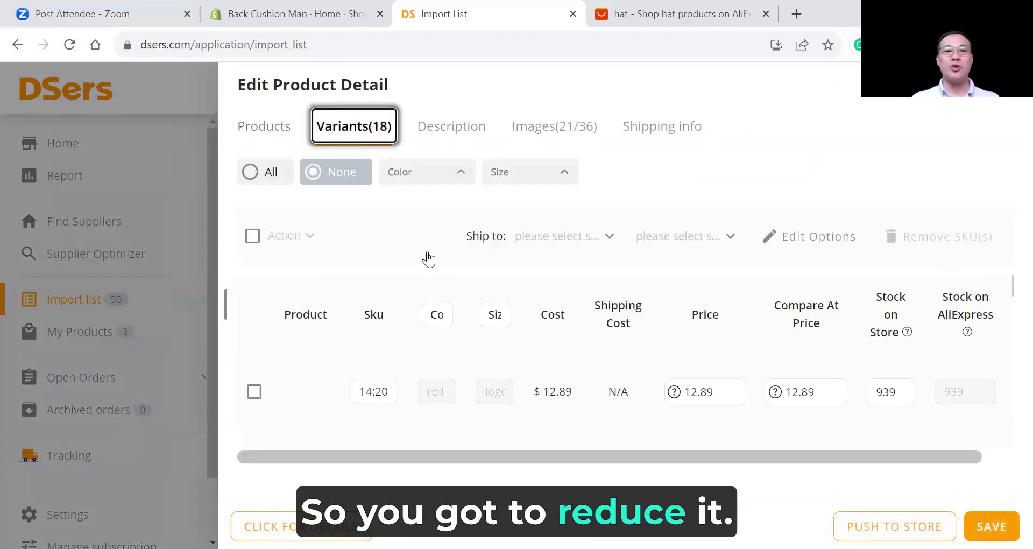
scroll(956, 371, down, 2)
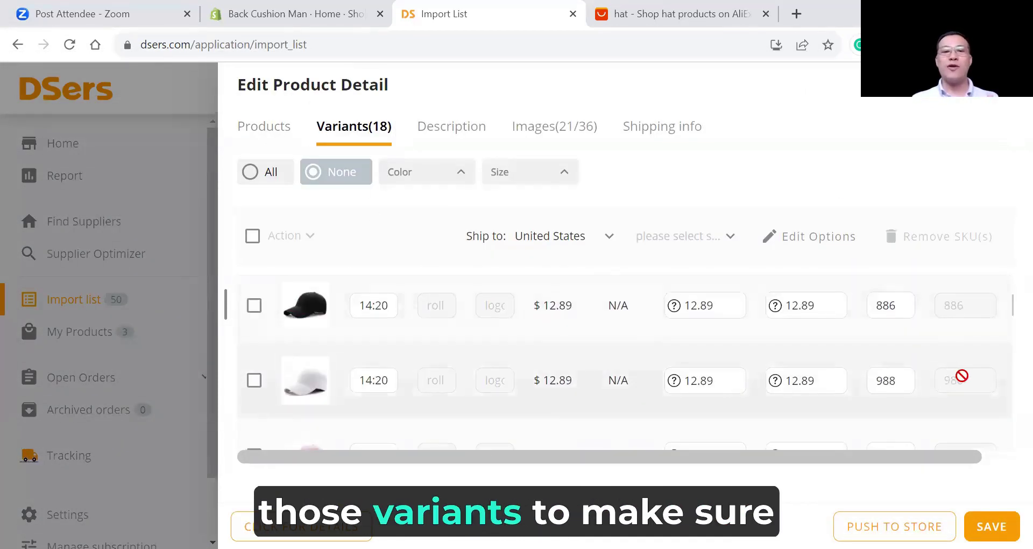
scroll(962, 376, up, 1)
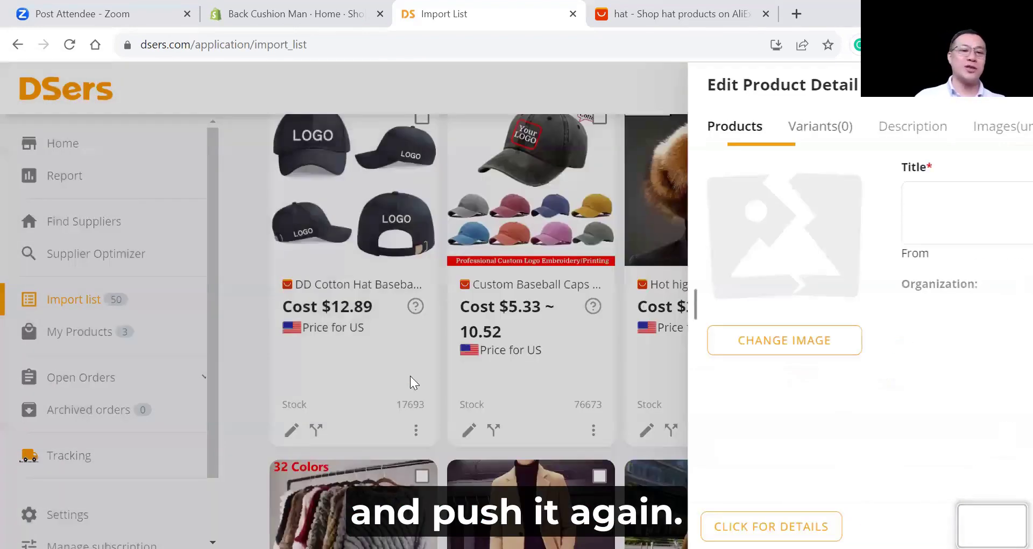
scroll(342, 315, up, 1)
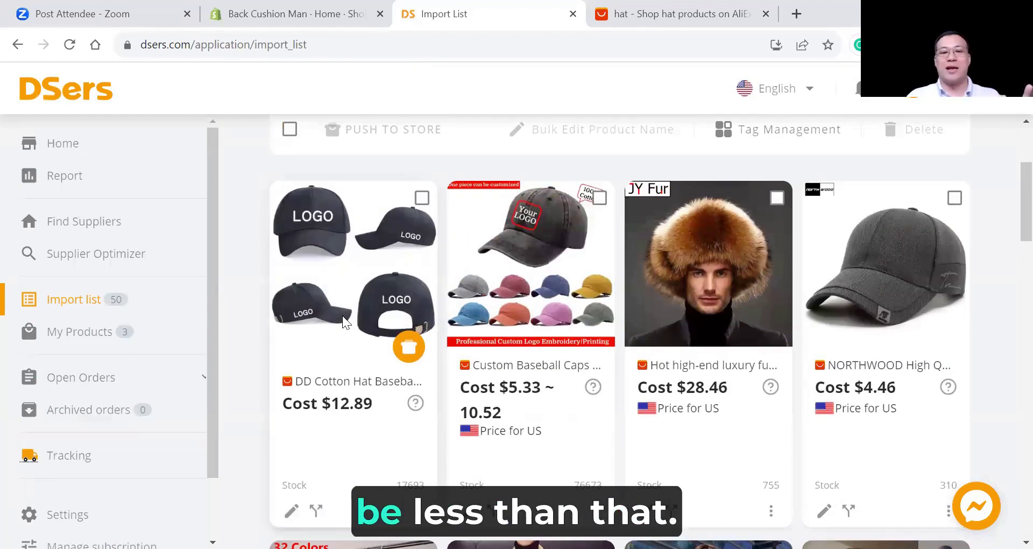
scroll(331, 310, up, 3)
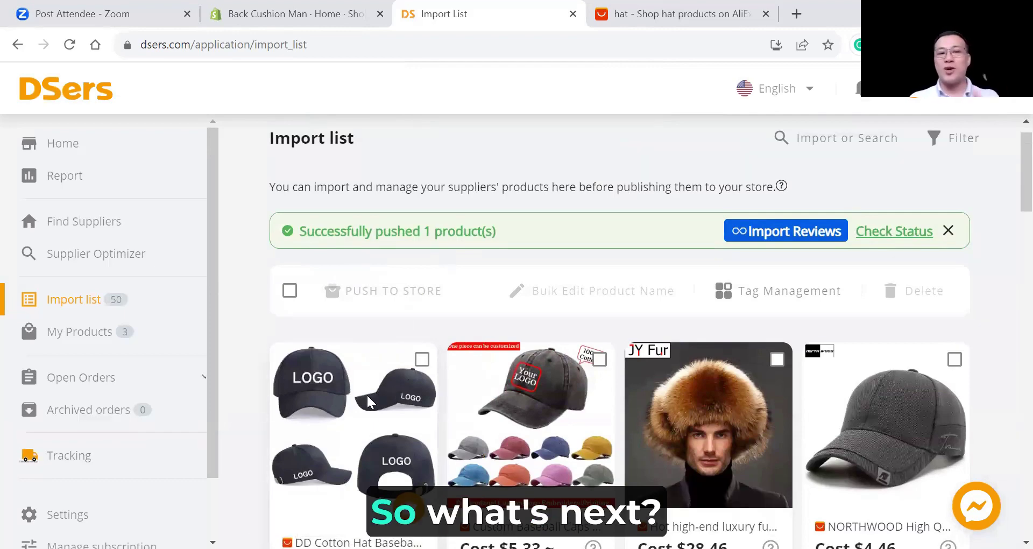
- Open the DD Cotton Hat Baseball Cap product page from Shopify admin's product list
click(304, 20)
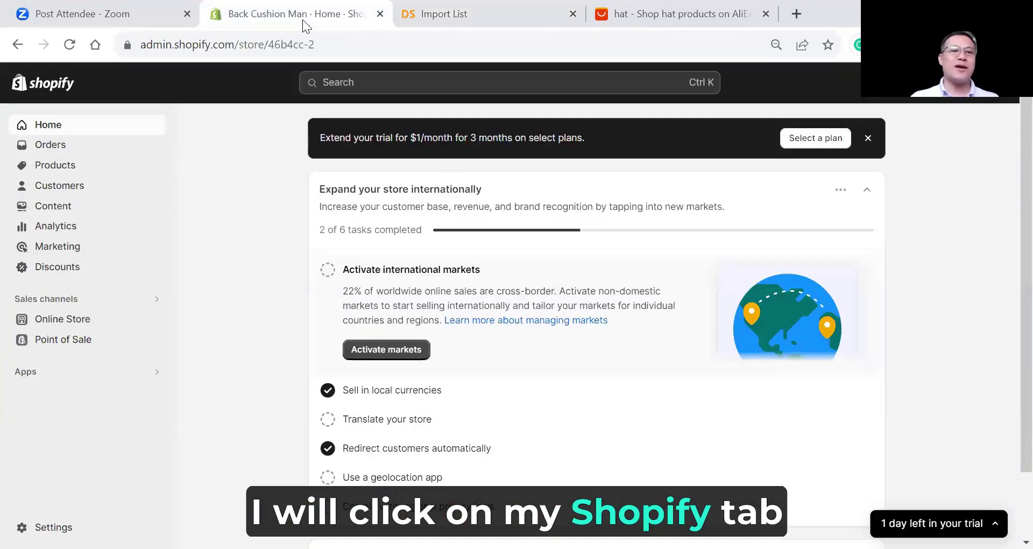
click(56, 168)
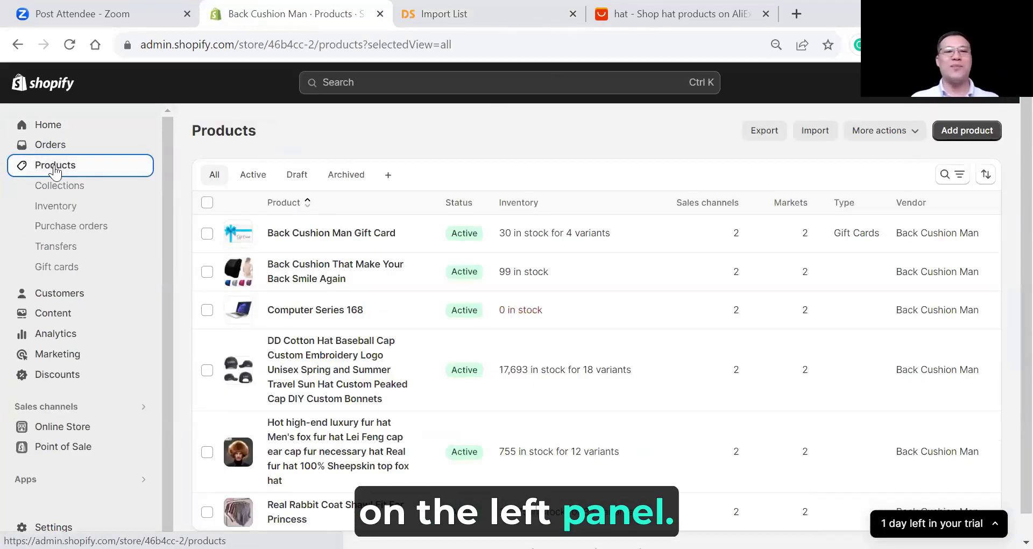
scroll(312, 438, down, 1)
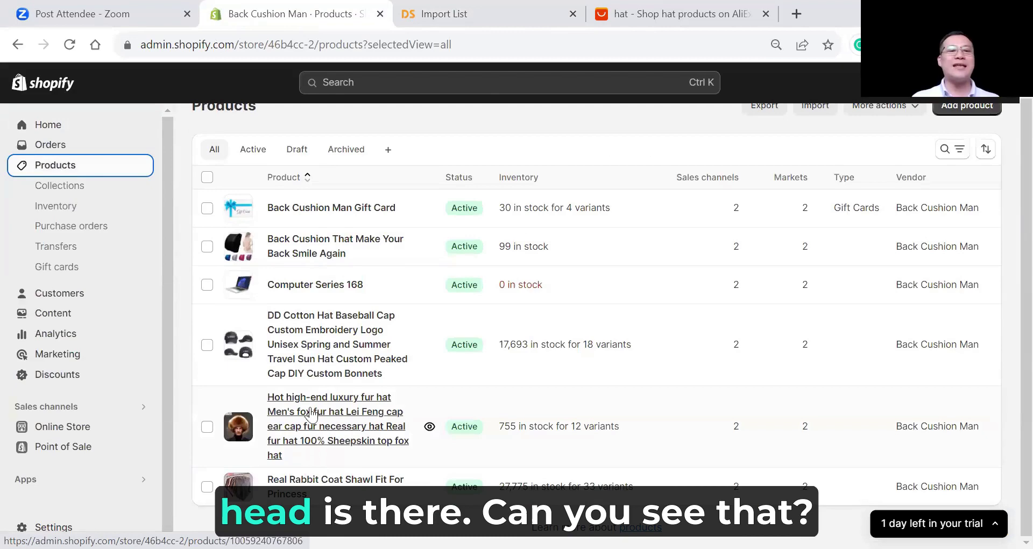
scroll(338, 361, up, 1)
click(329, 361)
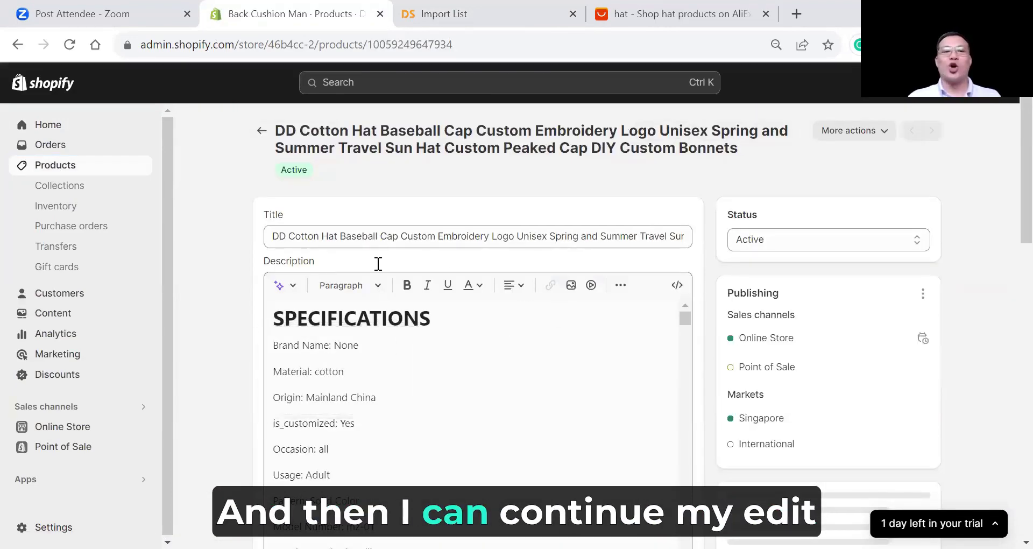
- Review the cap's title, description and color and size variants on the Shopify product page
click(288, 236)
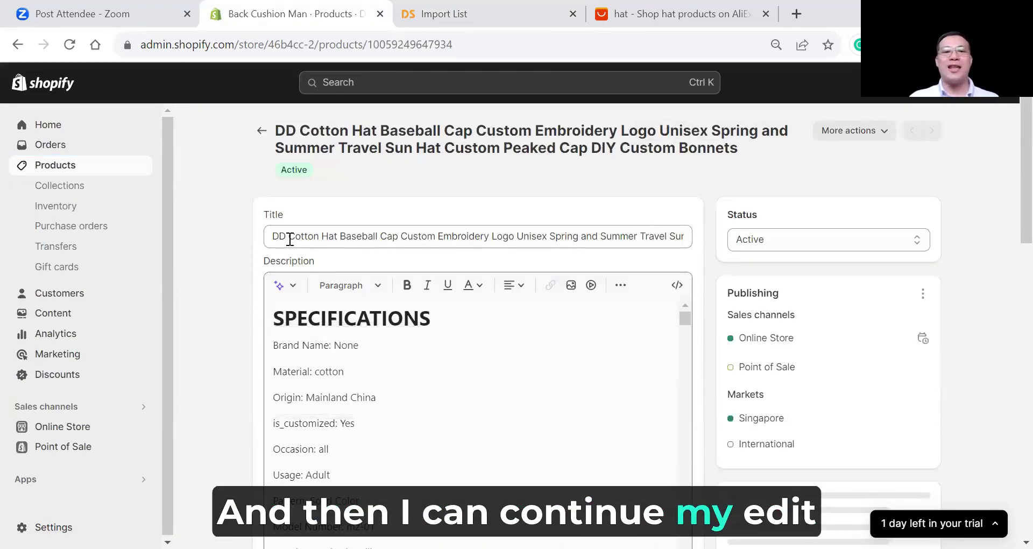
click(357, 367)
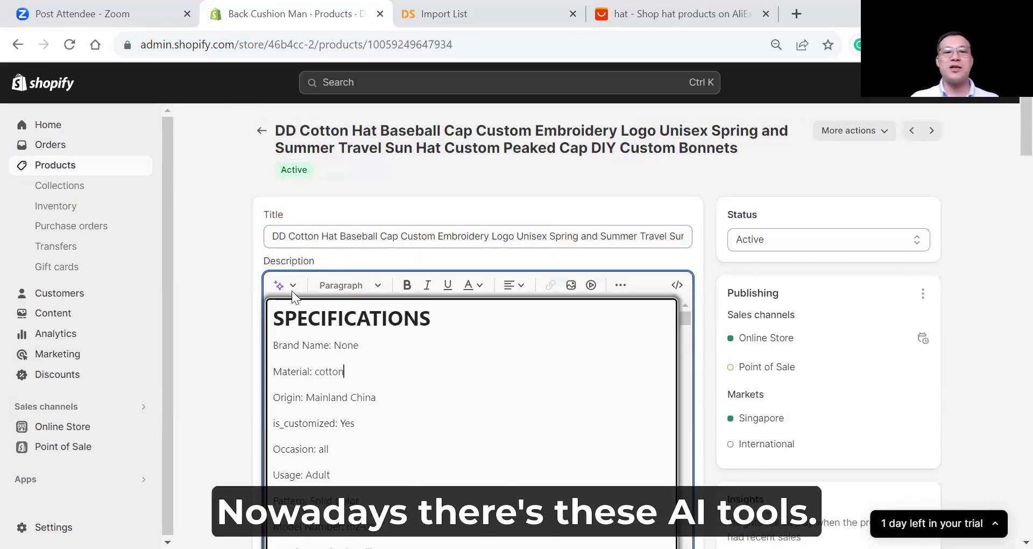
scroll(560, 390, down, 3)
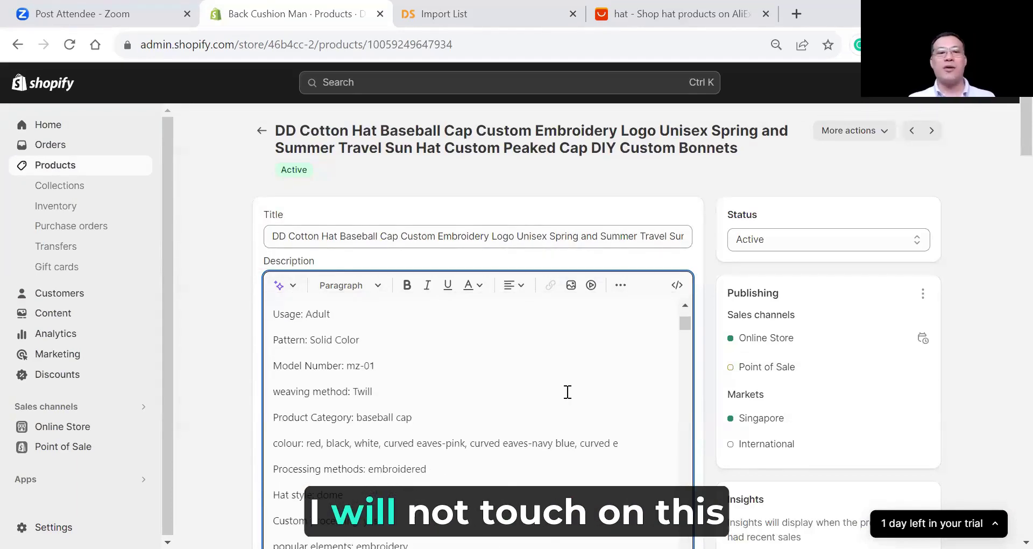
scroll(976, 393, down, 4)
scroll(981, 397, down, 5)
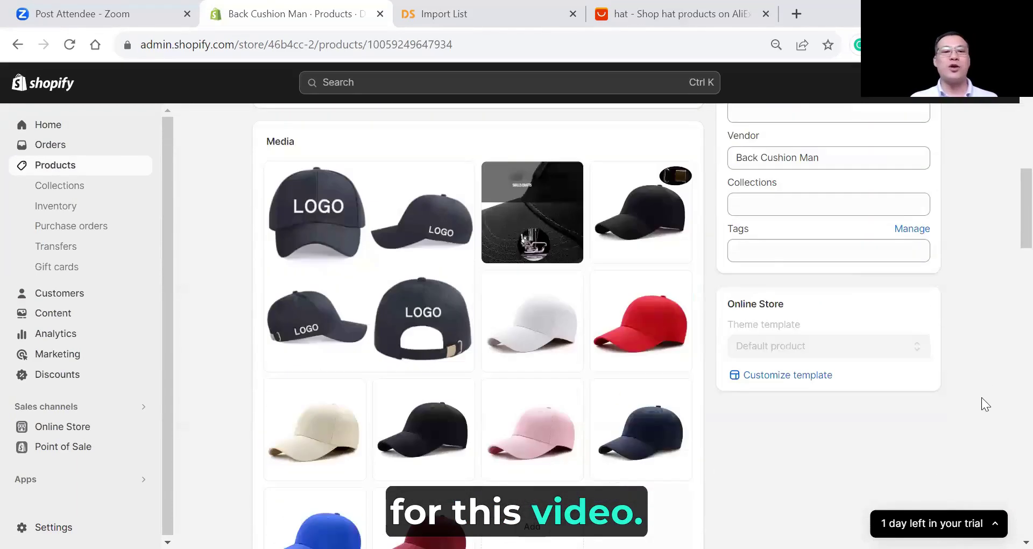
scroll(982, 405, down, 5)
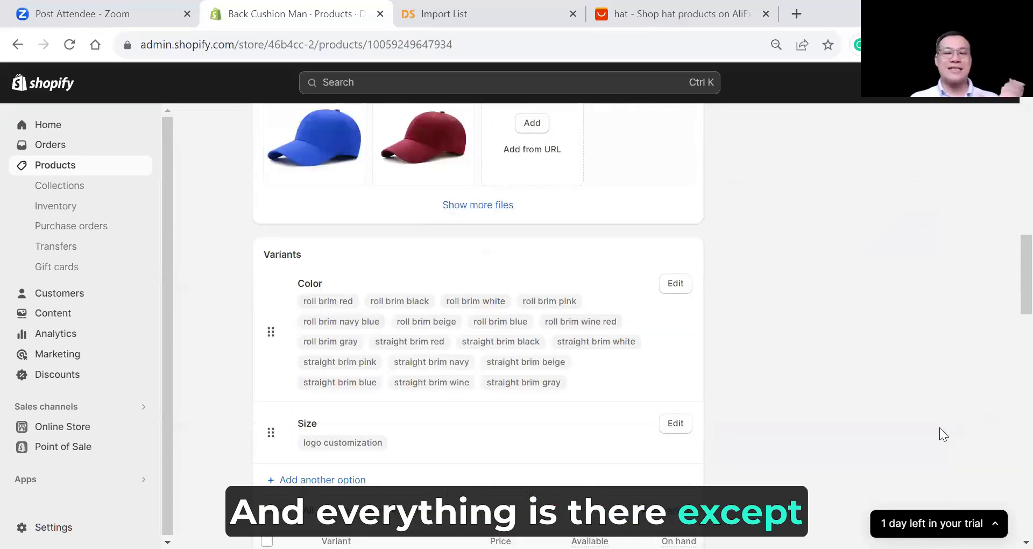
scroll(845, 431, up, 8)
scroll(850, 412, up, 8)
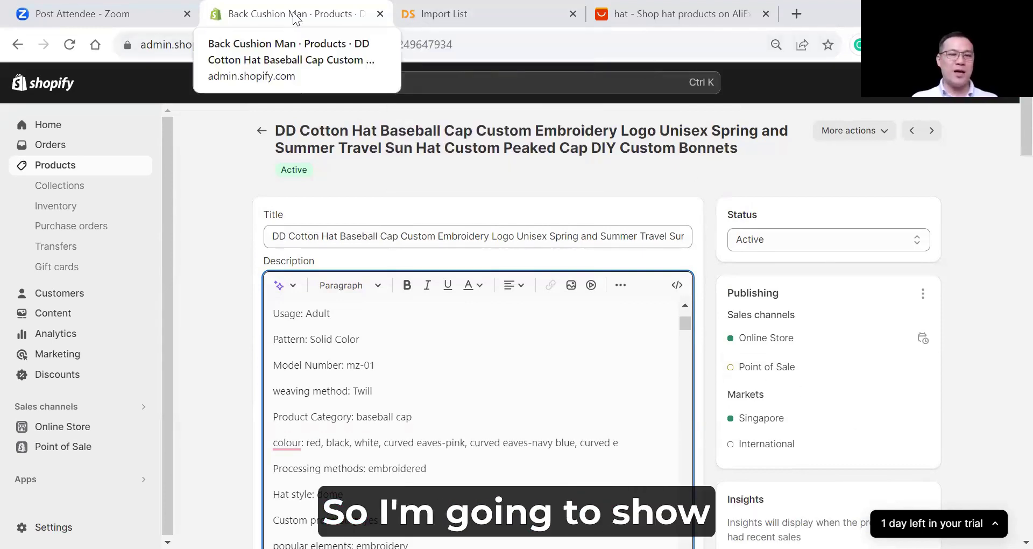
- Run Supplier Optimizer on the multicolour custom baseball cap, dismissing the store authorization warning
click(454, 16)
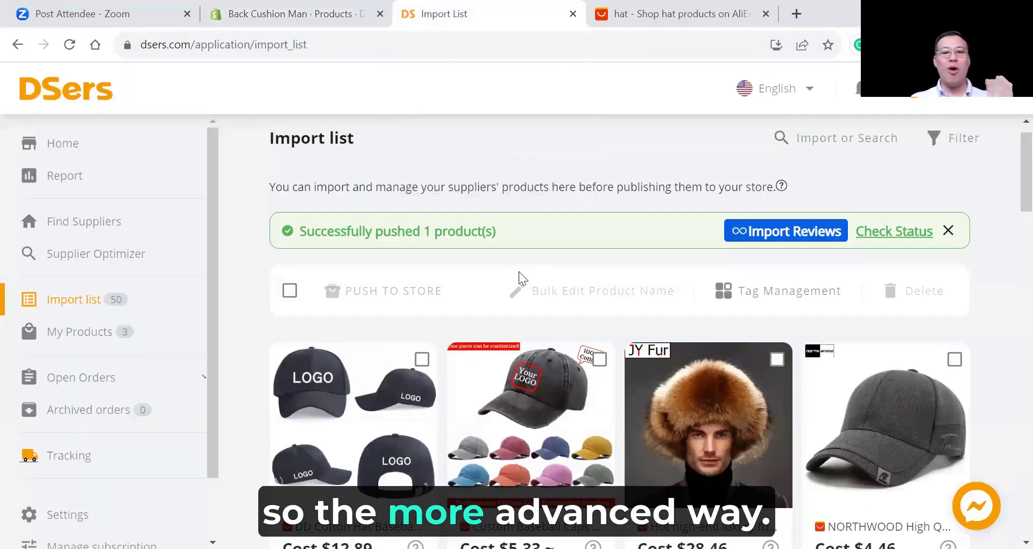
scroll(518, 271, down, 2)
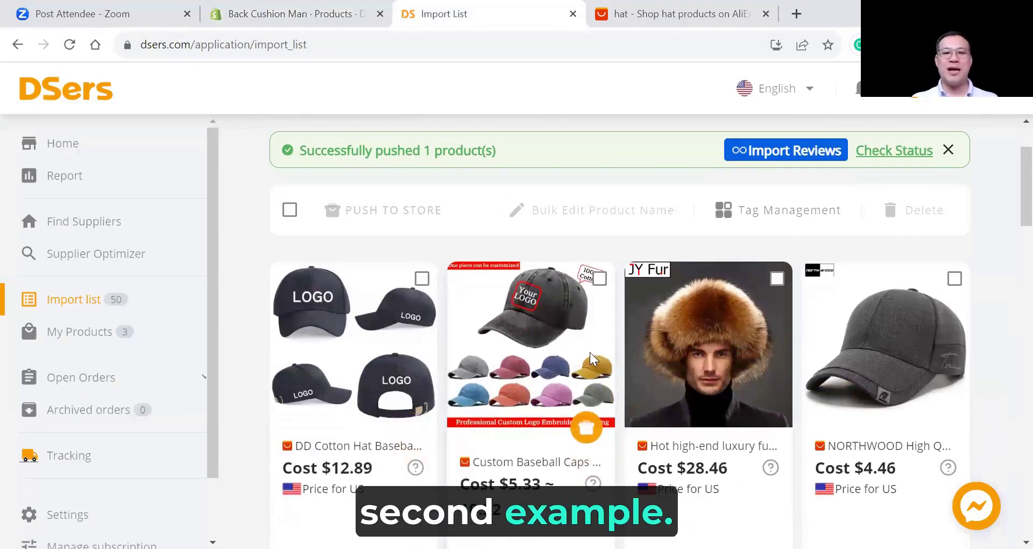
scroll(570, 390, down, 2)
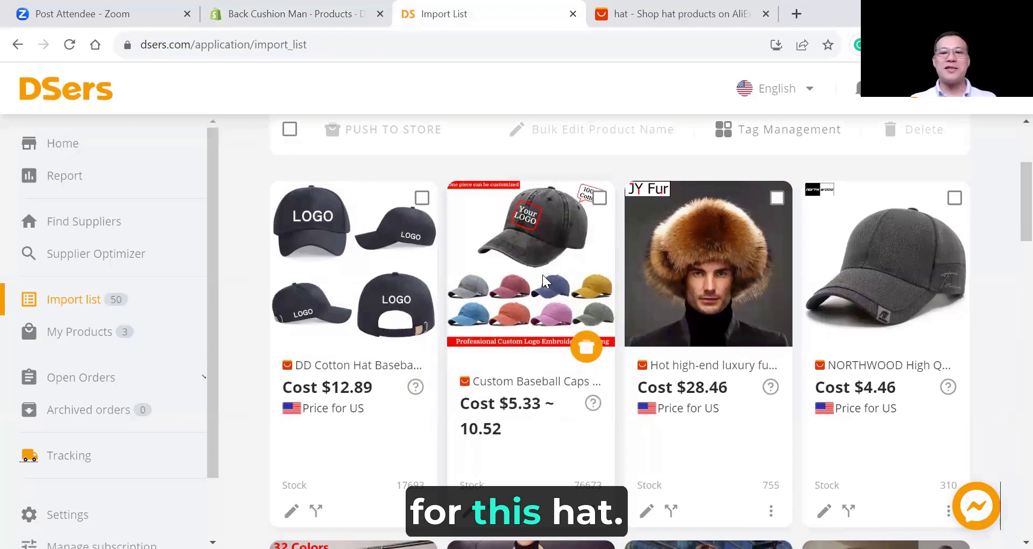
scroll(553, 376, down, 2)
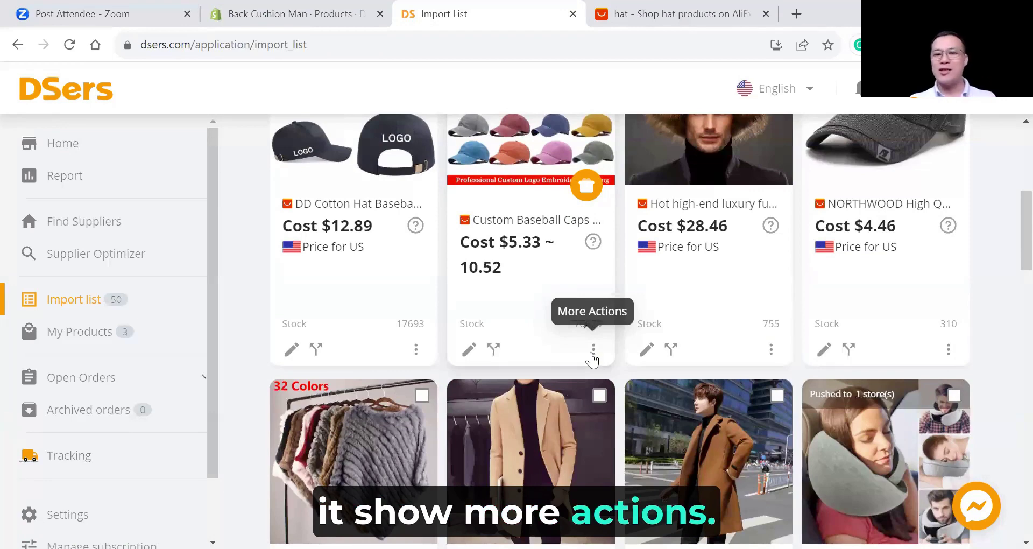
click(592, 353)
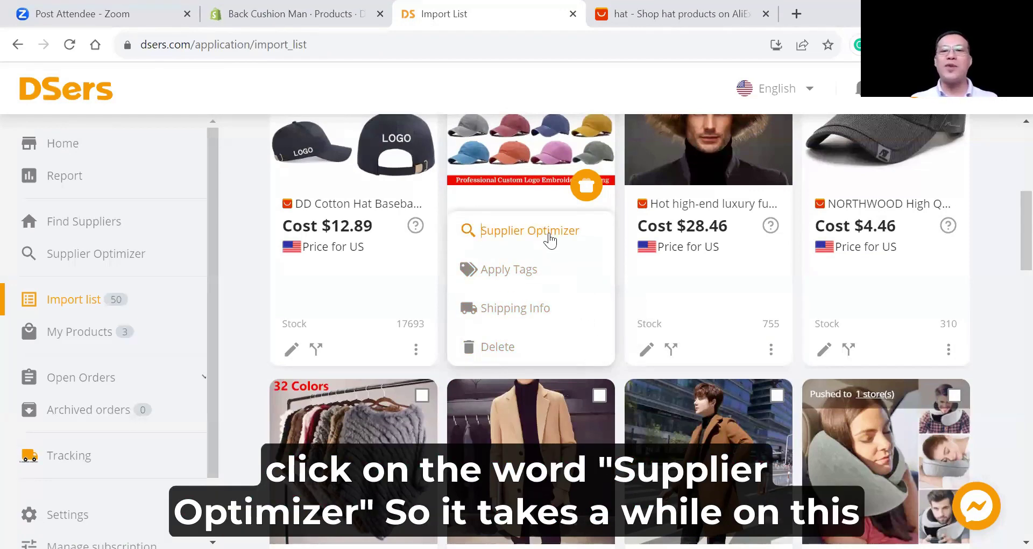
click(549, 237)
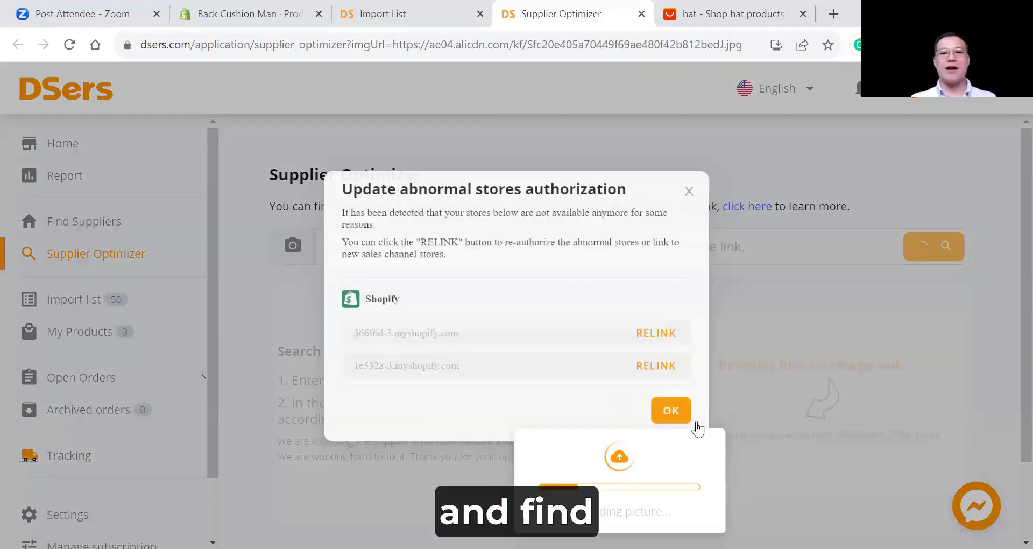
key(Escape)
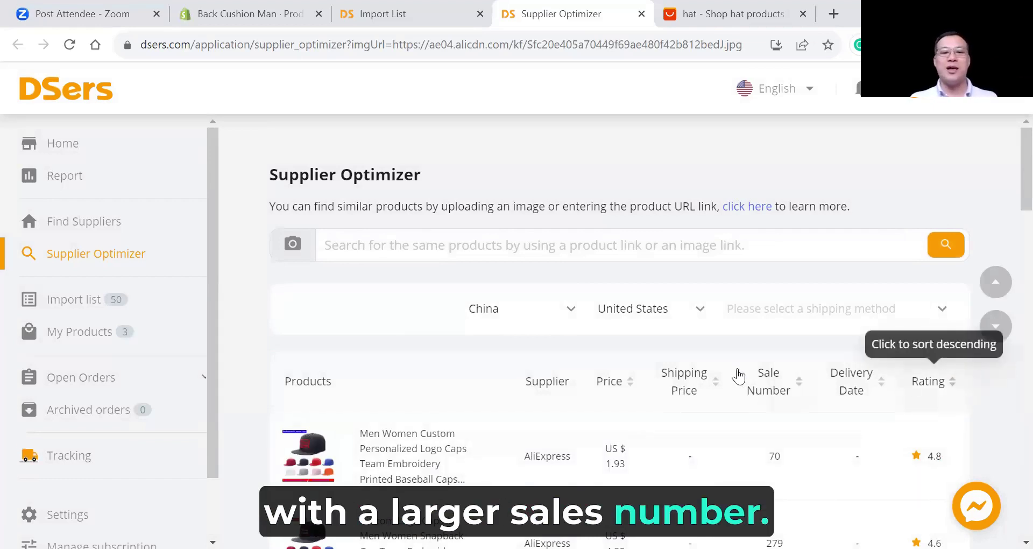
- Sort the Supplier Optimizer results by price, cheapest first, led by the US $1.93 cap
scroll(736, 365, down, 3)
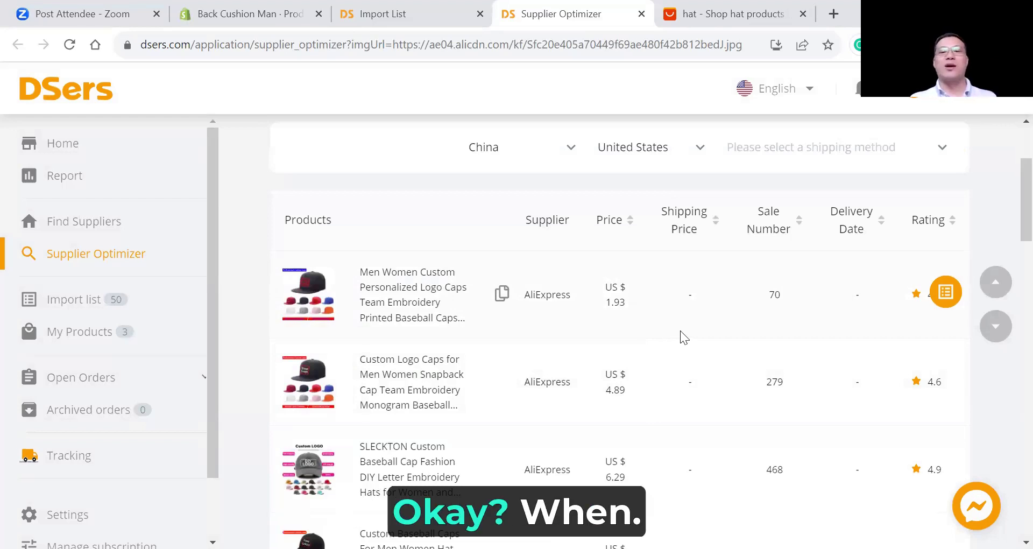
scroll(680, 330, up, 2)
scroll(680, 323, up, 1)
scroll(685, 315, down, 3)
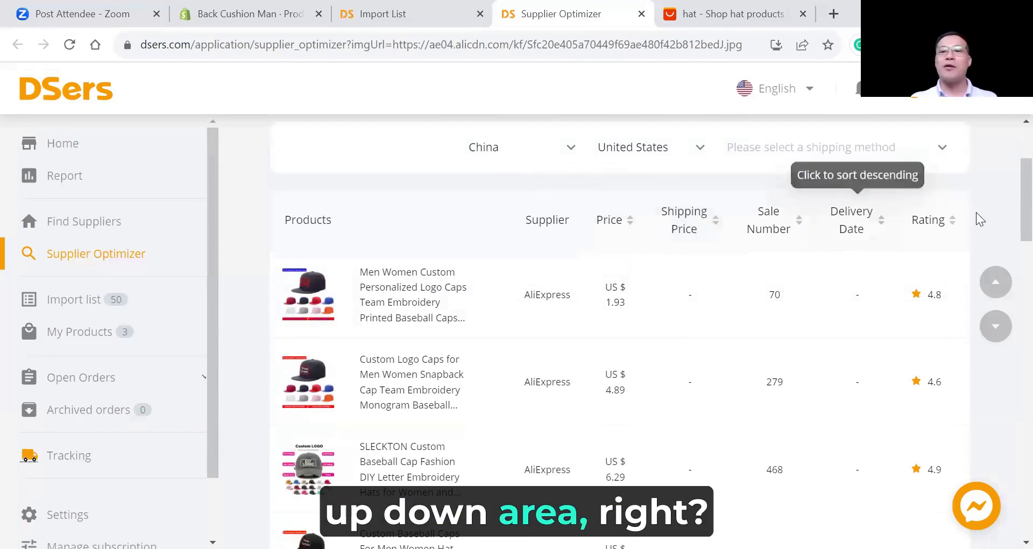
click(631, 231)
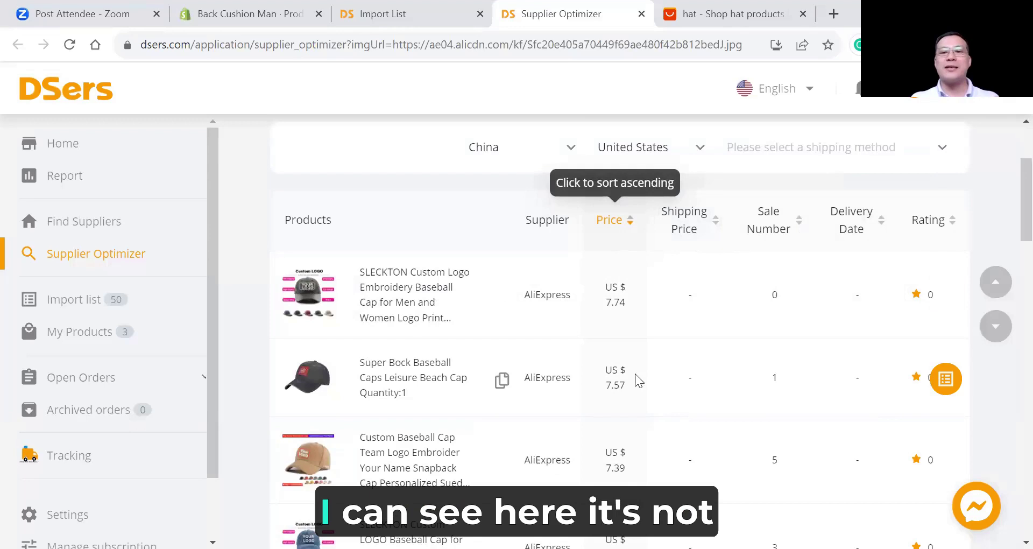
click(629, 221)
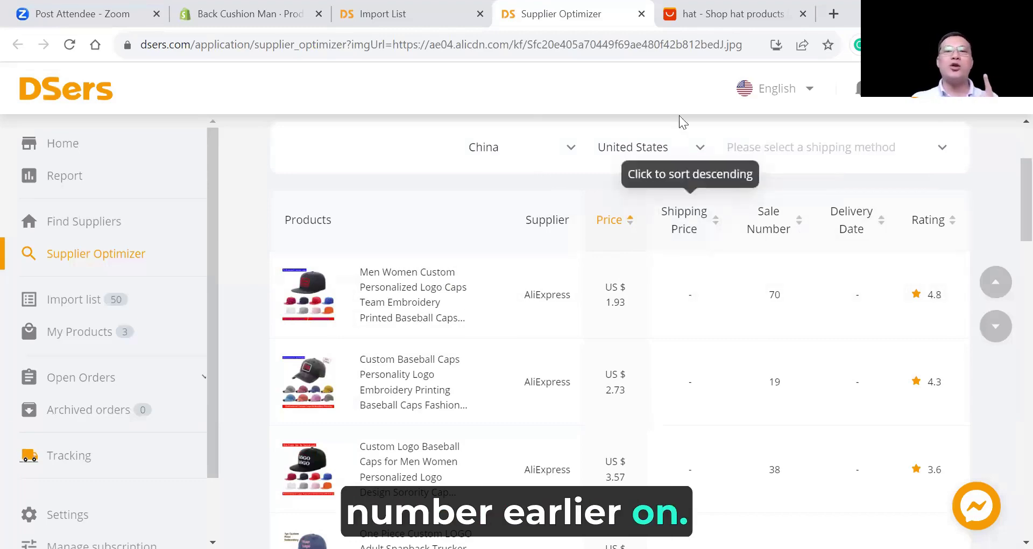
- Compare against the original cap's AliExpress price, then return to the optimizer results
click(711, 13)
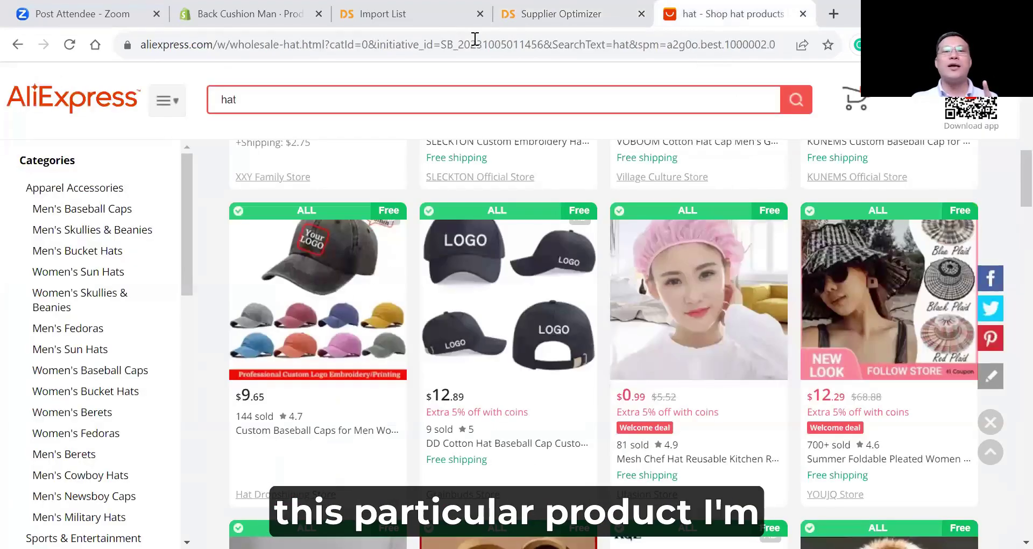
click(424, 18)
scroll(571, 280, up, 3)
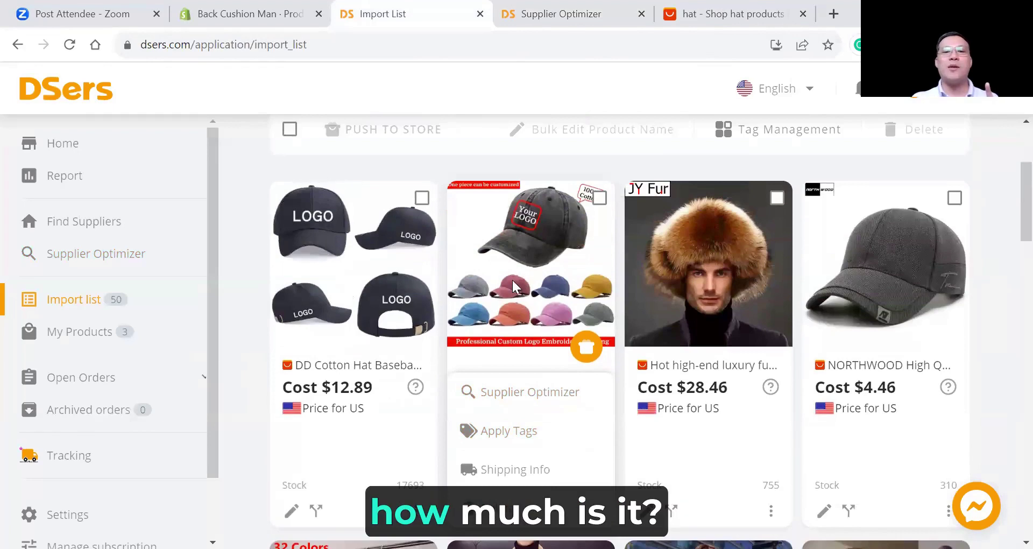
click(715, 14)
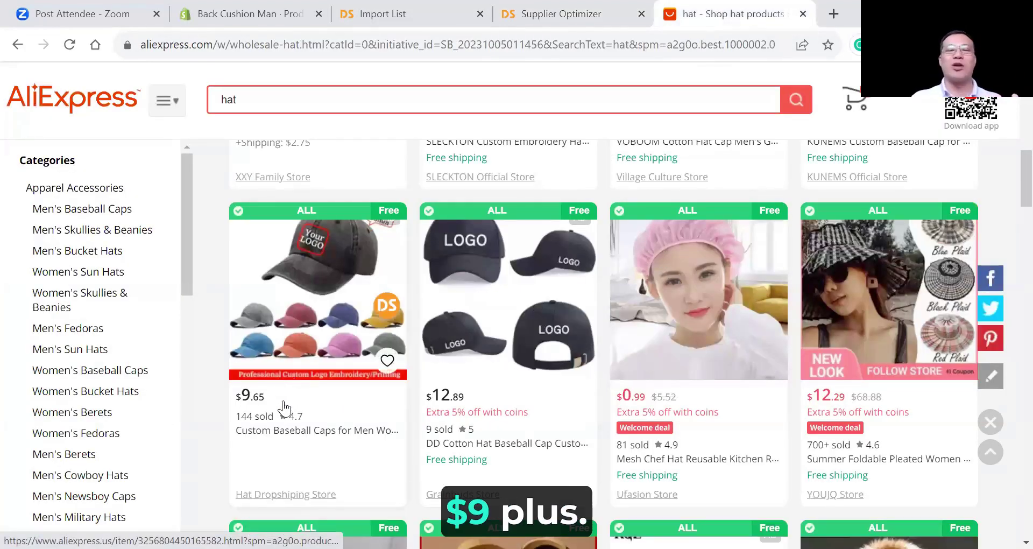
click(561, 16)
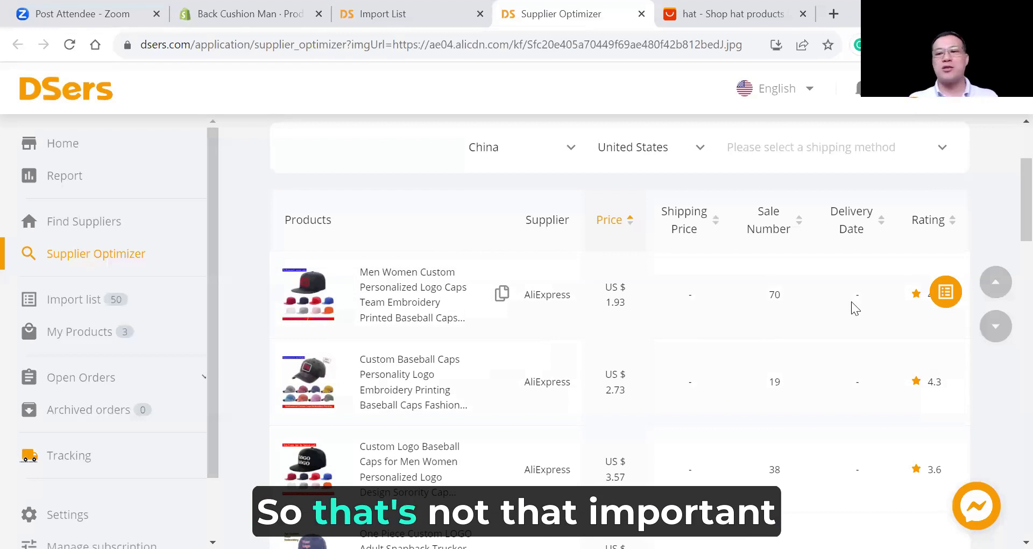
scroll(850, 306, down, 1)
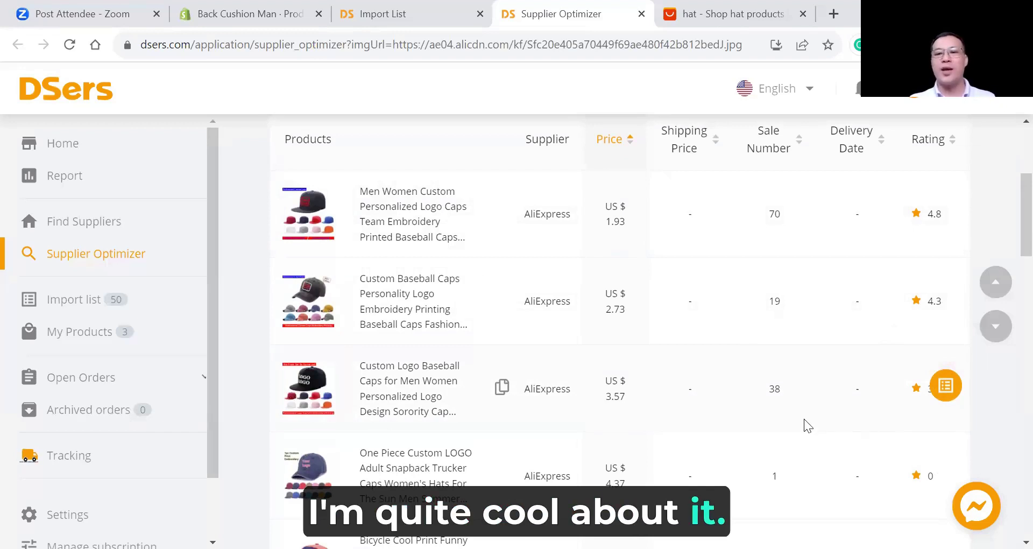
- Sort the supplier results by sale number, price, shipping price, delivery date and finally rating
scroll(709, 237, up, 1)
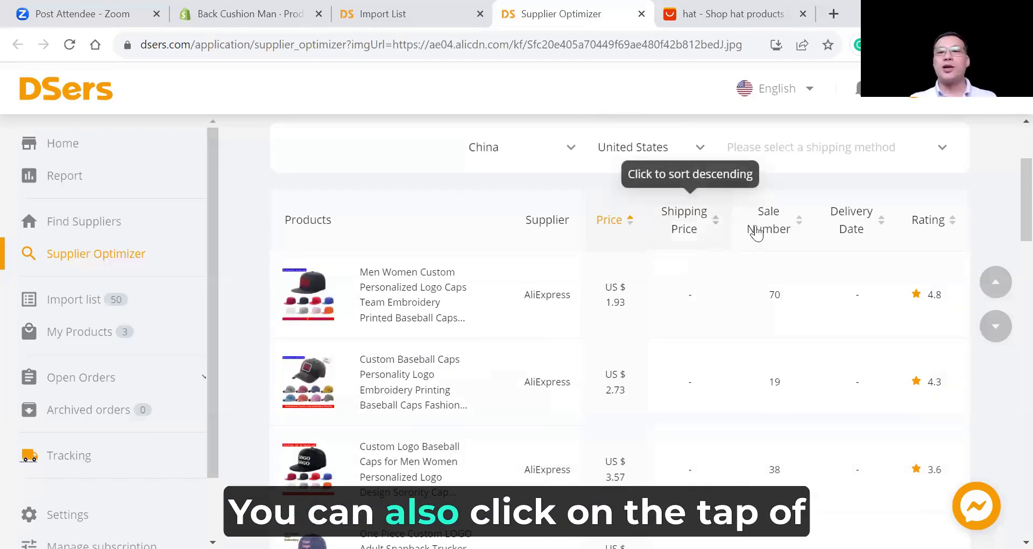
click(800, 233)
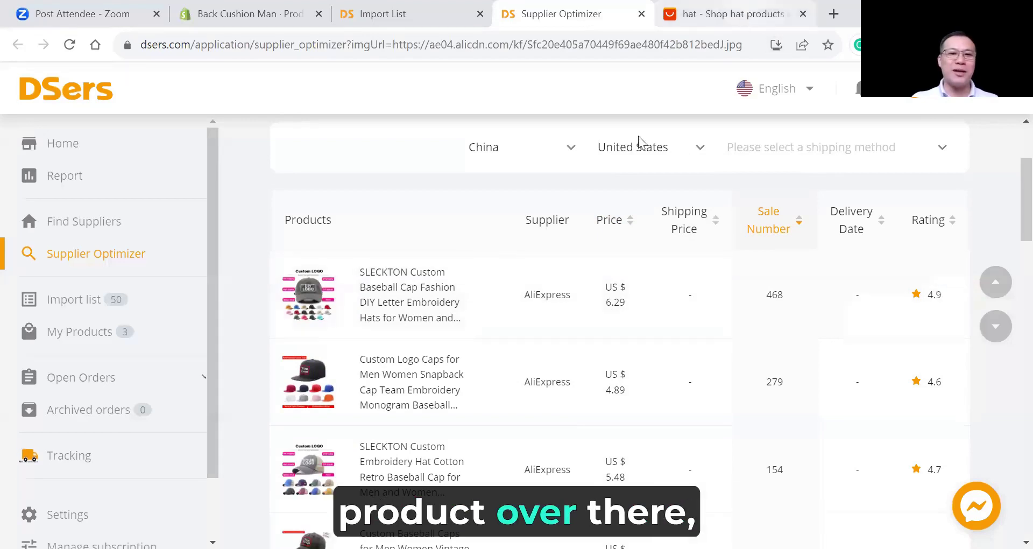
click(721, 14)
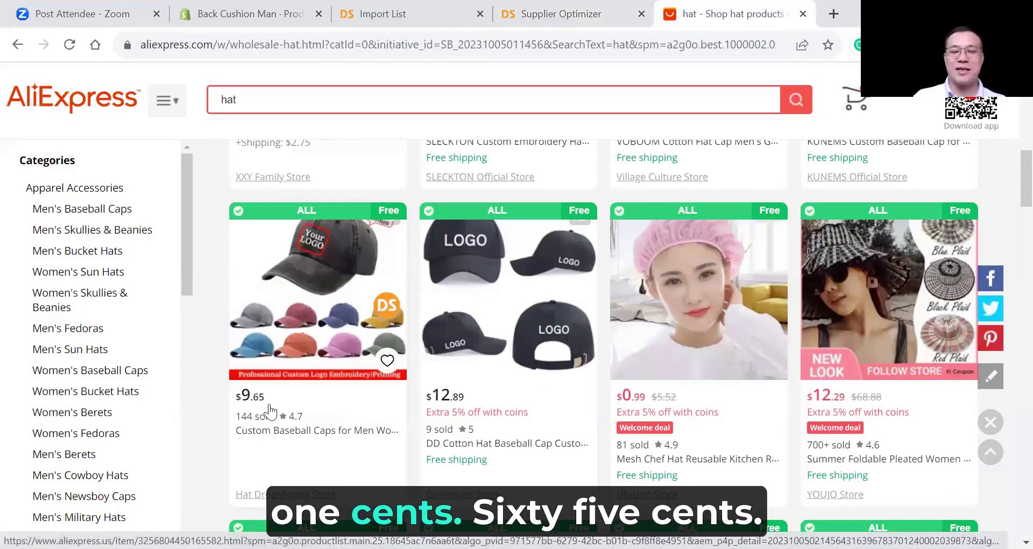
click(588, 14)
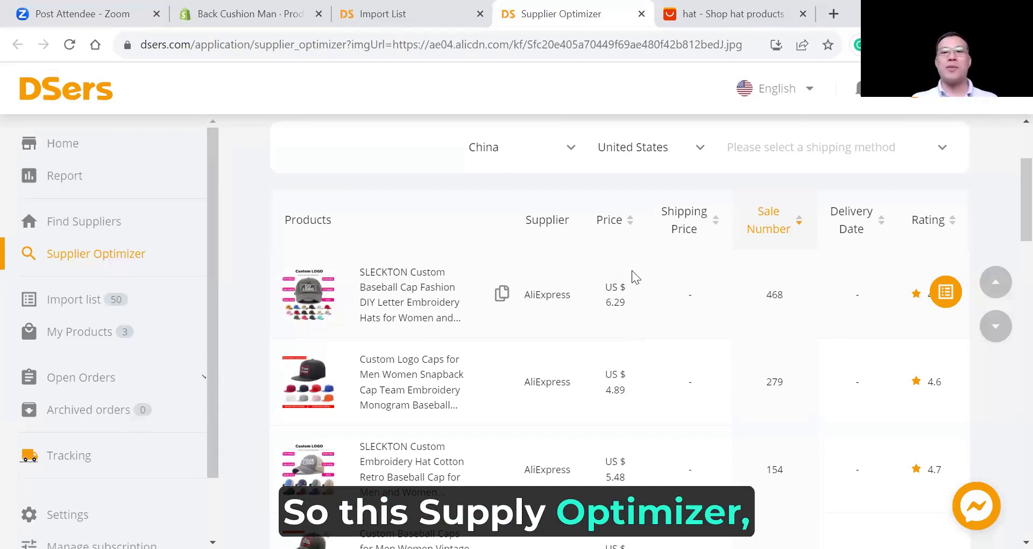
click(632, 230)
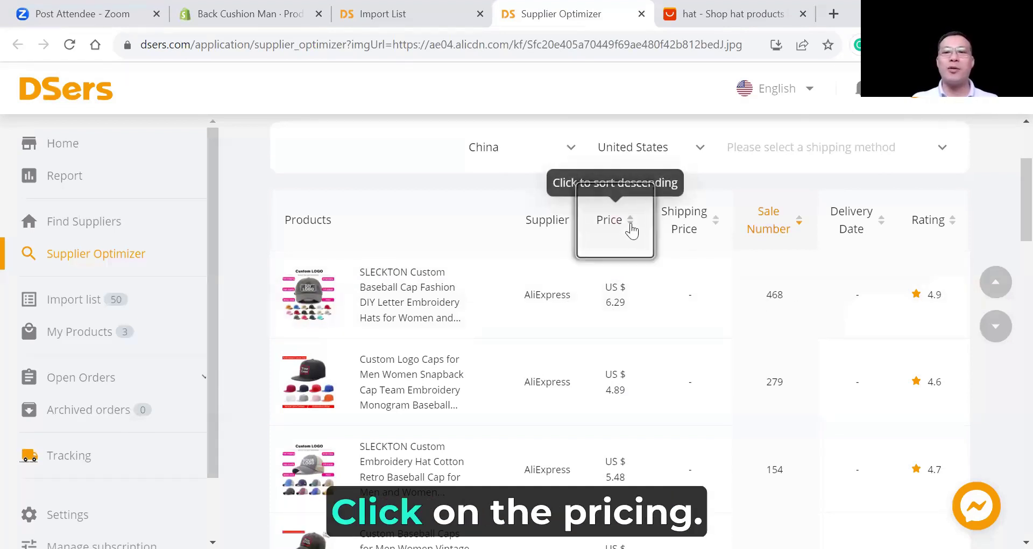
click(715, 230)
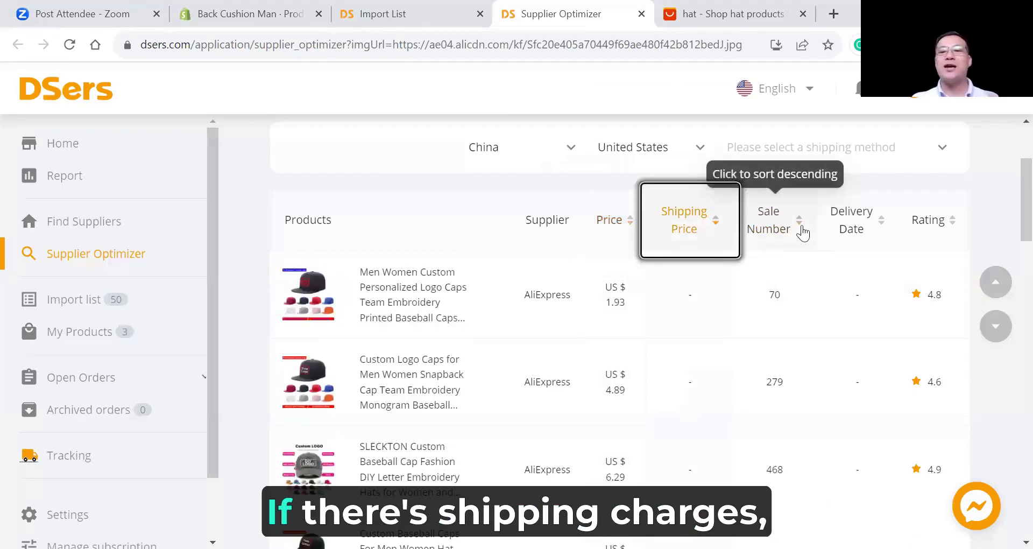
click(798, 229)
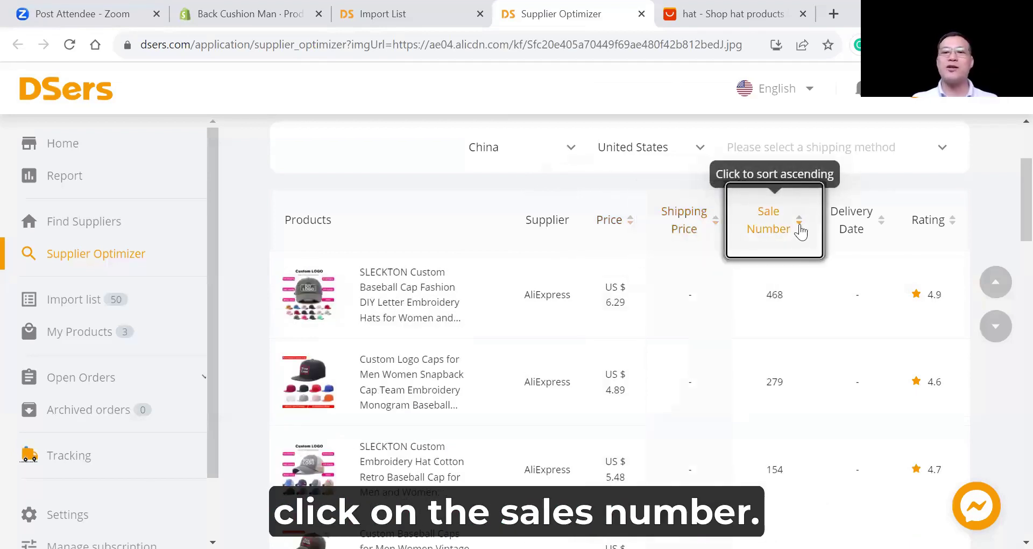
click(880, 224)
click(950, 231)
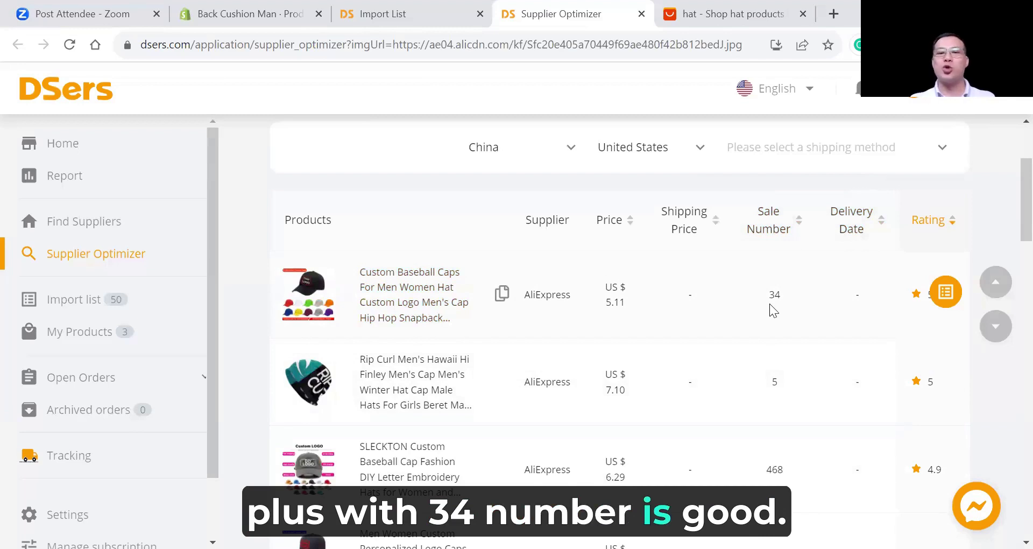
- Open the five-star US $5.11 Custom Baseball Caps result on AliExpress
scroll(918, 253, down, 2)
scroll(914, 250, up, 2)
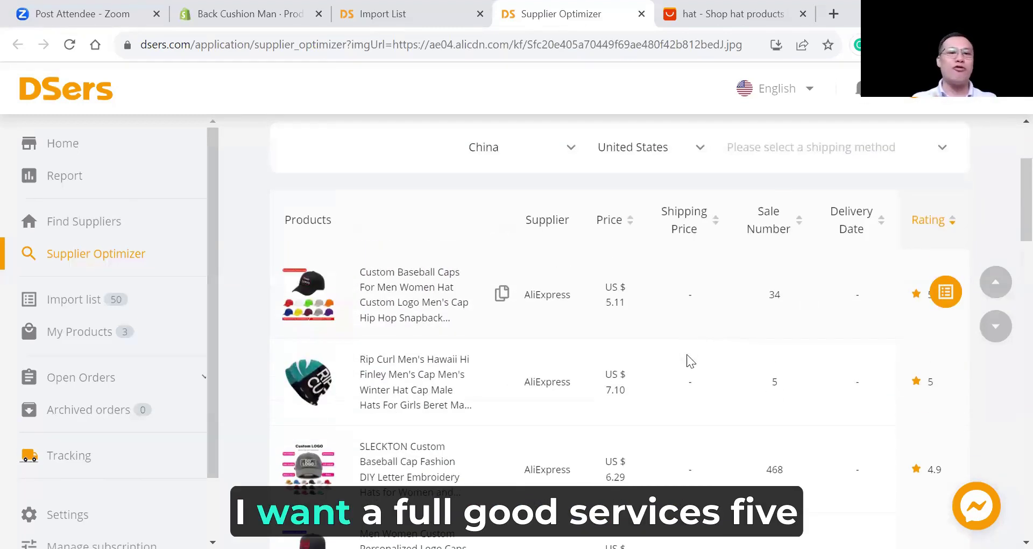
click(408, 291)
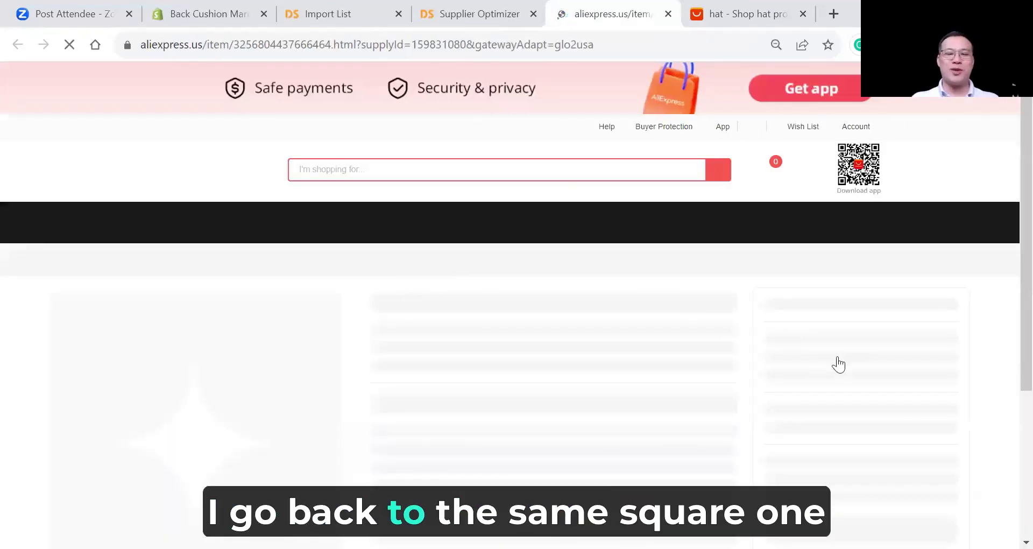
- Add the US $5.11 custom baseball cap to DSers and close the hat search tab
scroll(929, 362, down, 6)
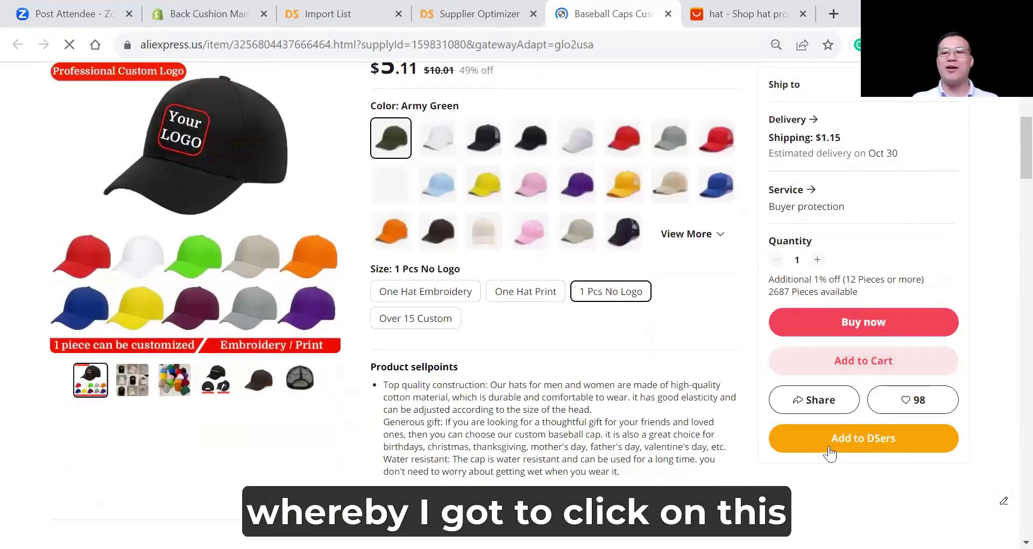
click(888, 444)
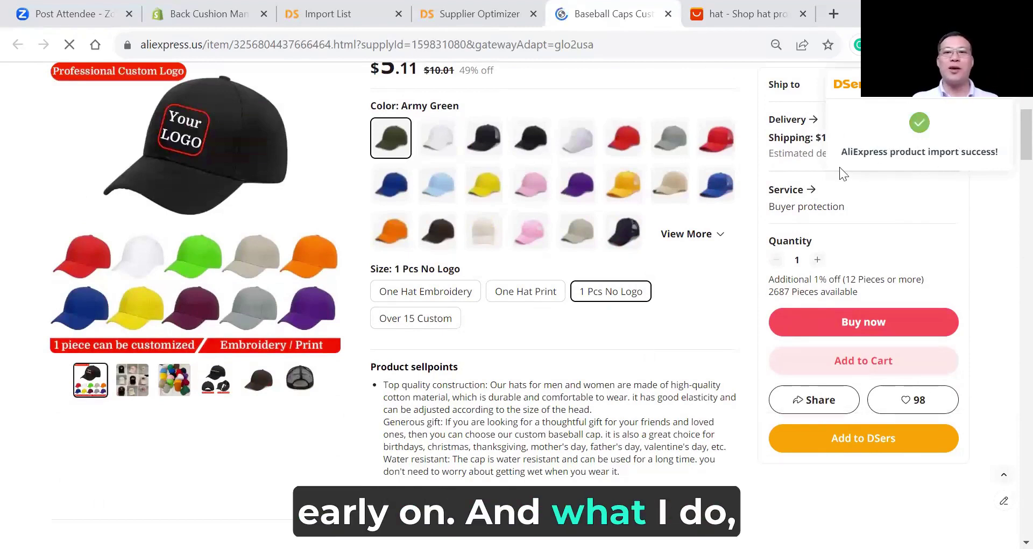
click(805, 14)
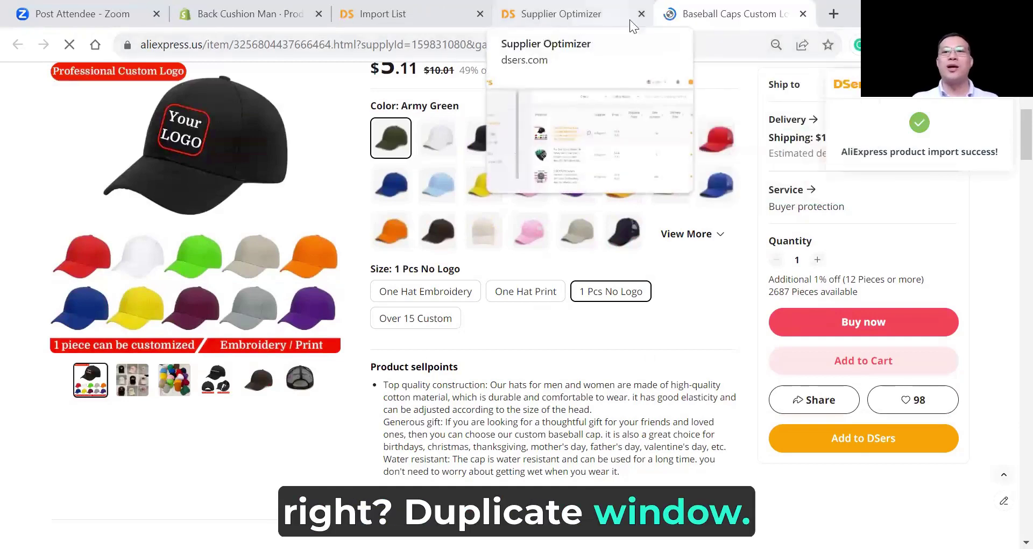
click(527, 16)
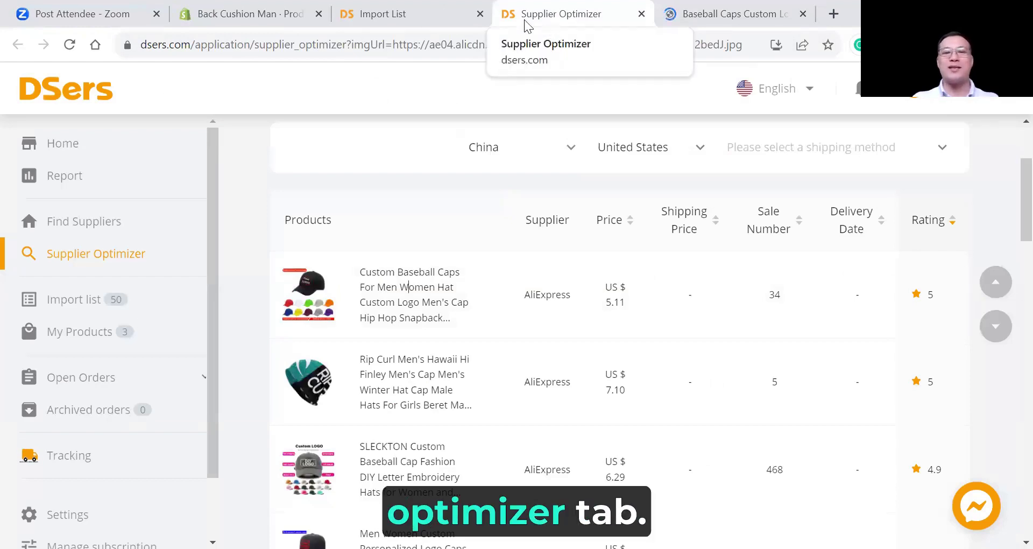
- Reload the Import List to show the new $5.11 ~ 9.76 Custom Baseball Caps card among 51 products
click(400, 17)
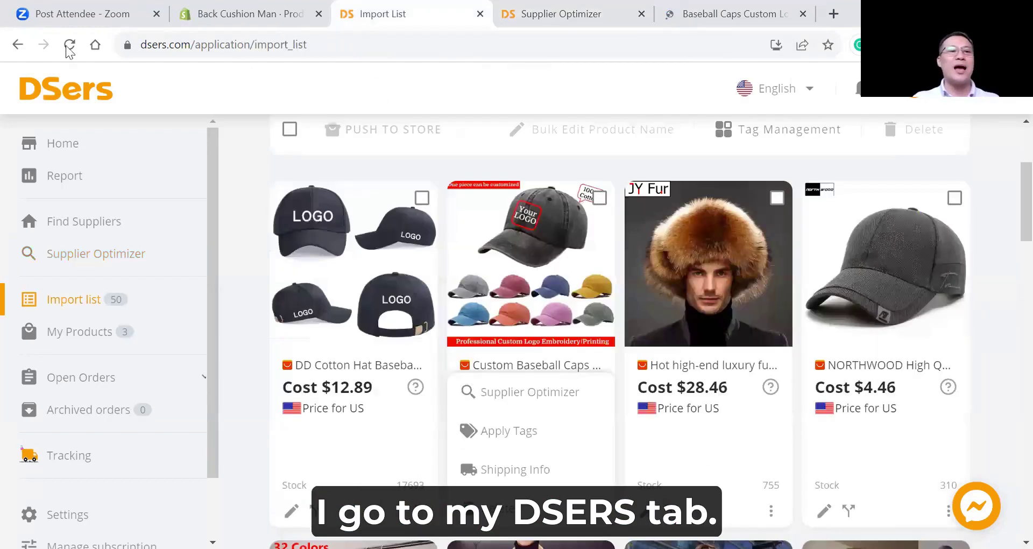
click(69, 44)
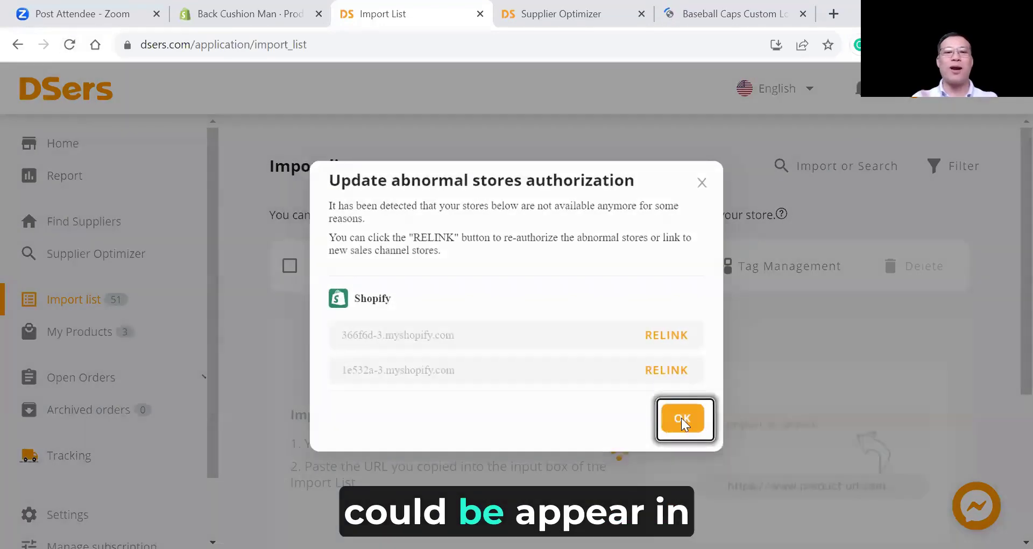
click(681, 418)
scroll(661, 350, down, 3)
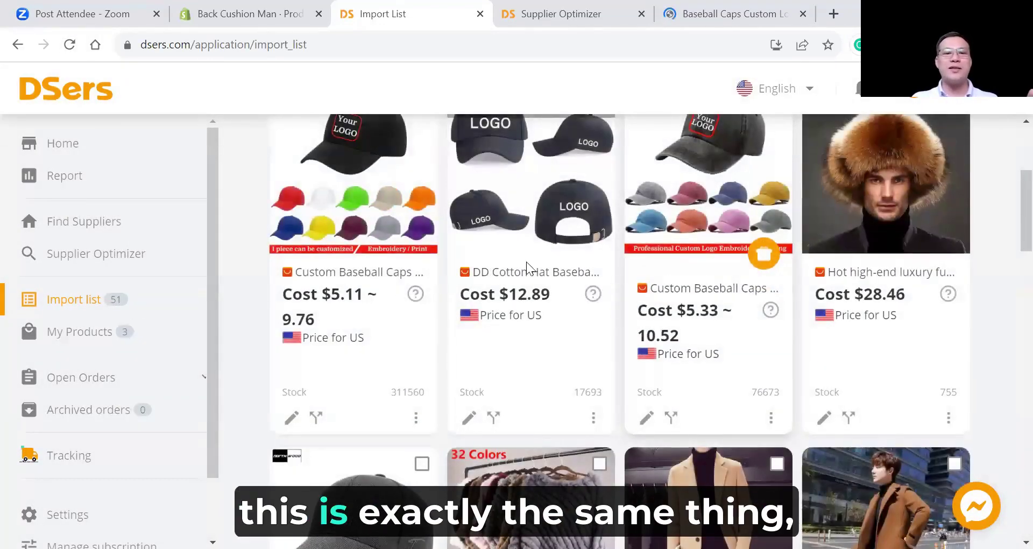
scroll(710, 273, up, 2)
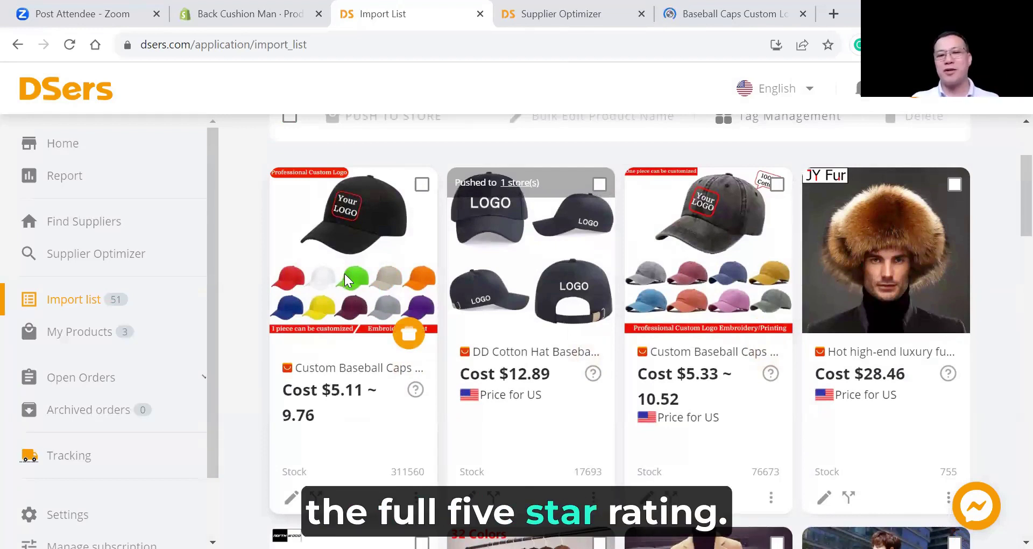
scroll(394, 388, down, 2)
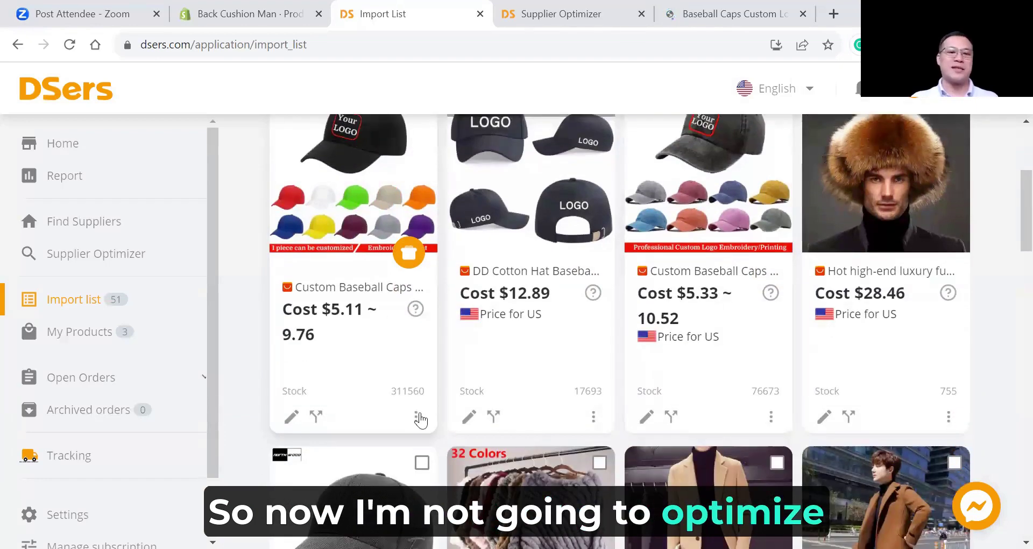
scroll(415, 377, up, 2)
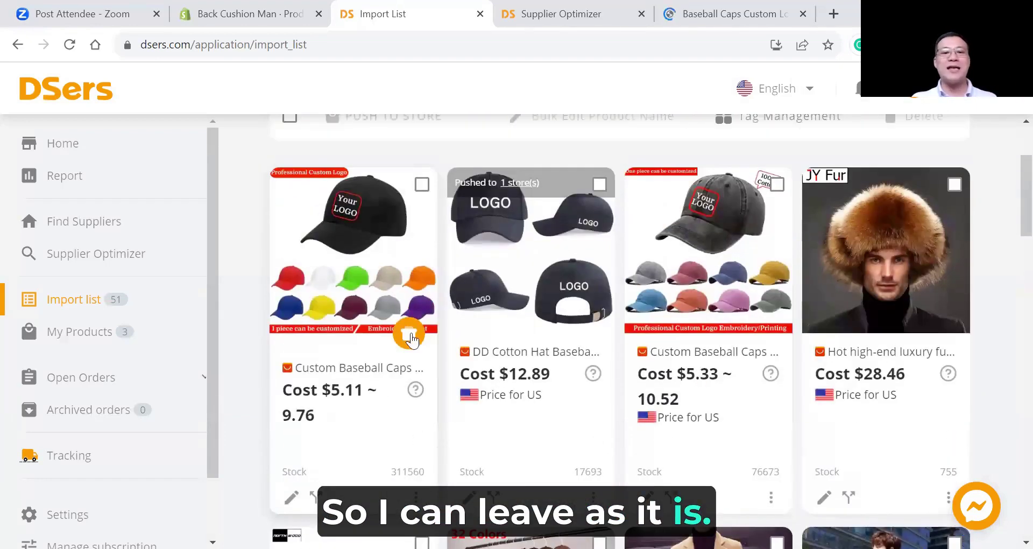
- Push the $5.11 custom cap to the Shopify store with Online Store publishing enabled
click(410, 335)
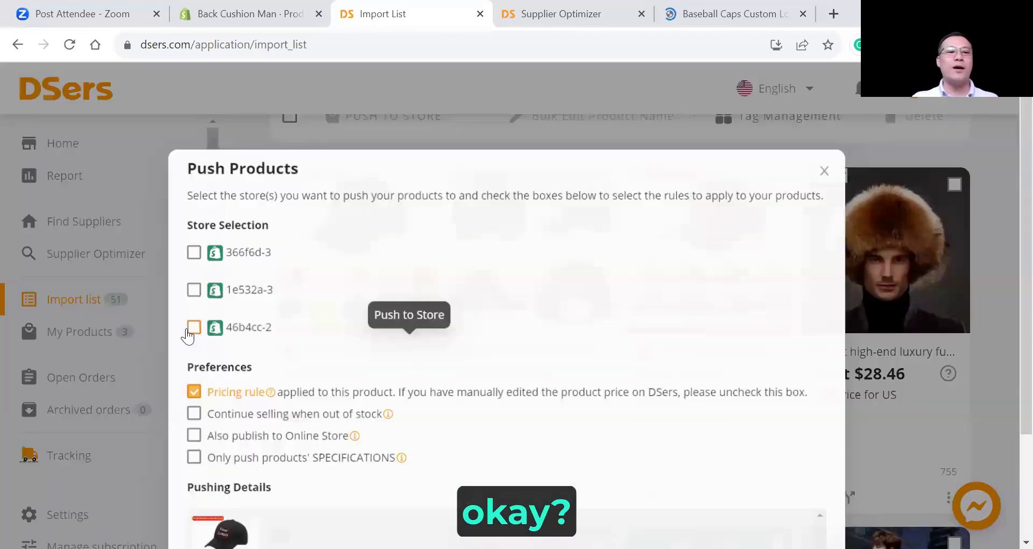
click(185, 325)
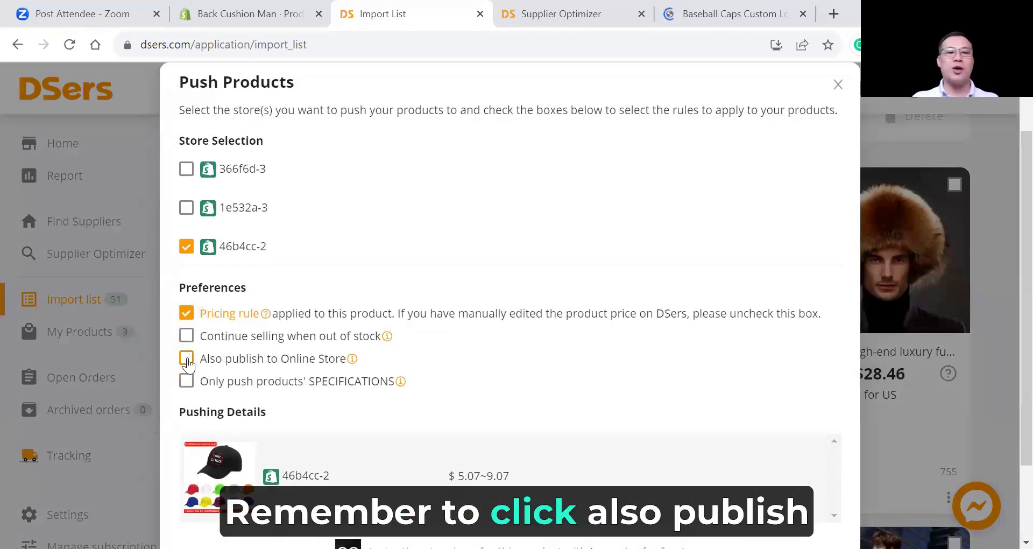
click(186, 358)
scroll(666, 353, down, 2)
click(772, 492)
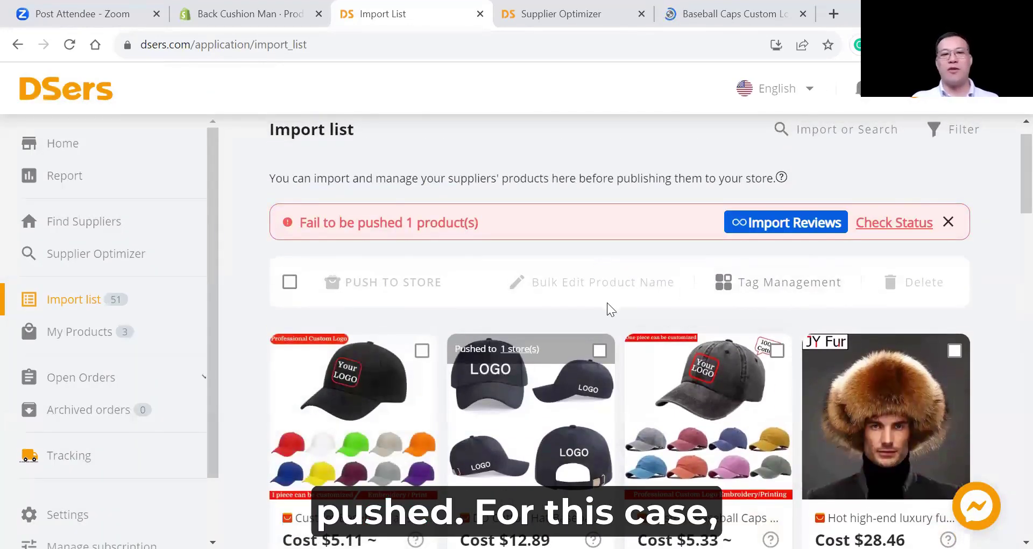
scroll(607, 303, down, 1)
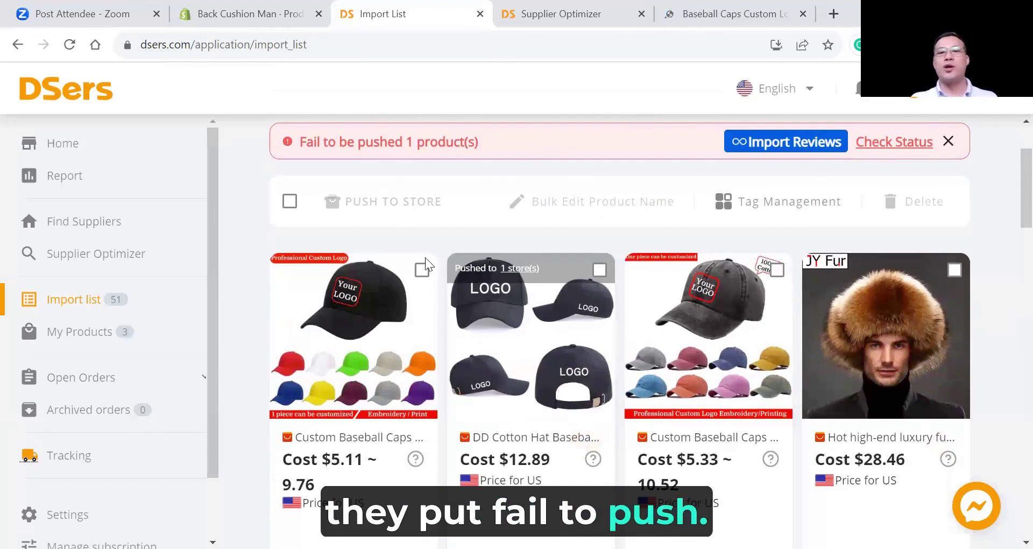
scroll(322, 451, down, 1)
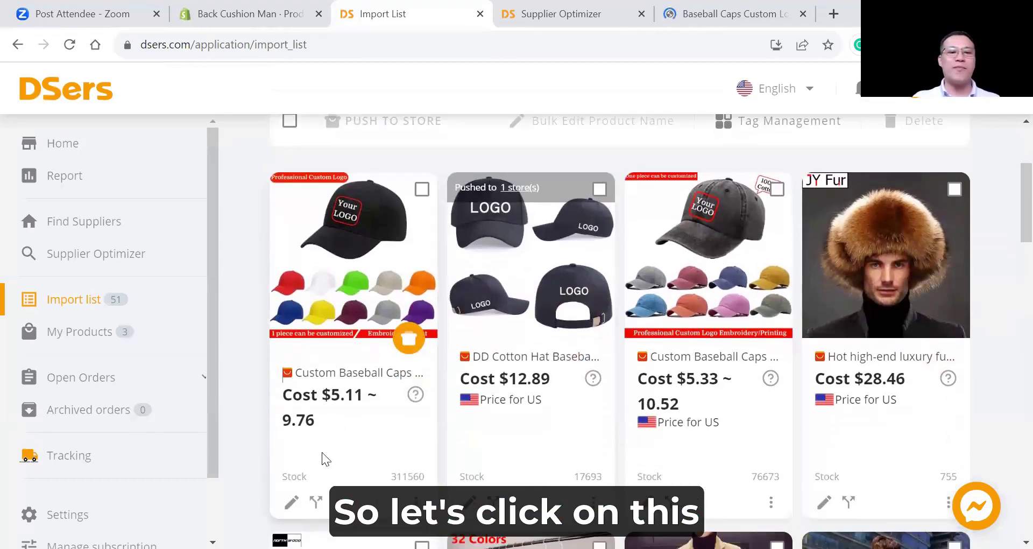
scroll(322, 457, down, 1)
- Delete the first $9.76 variant from the custom cap, leaving 115 variants
click(290, 421)
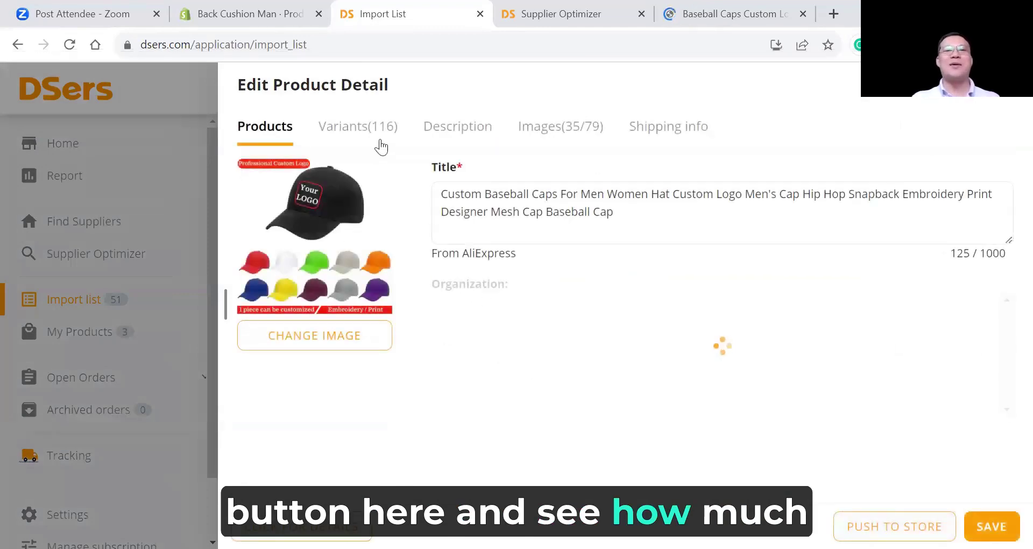
click(362, 129)
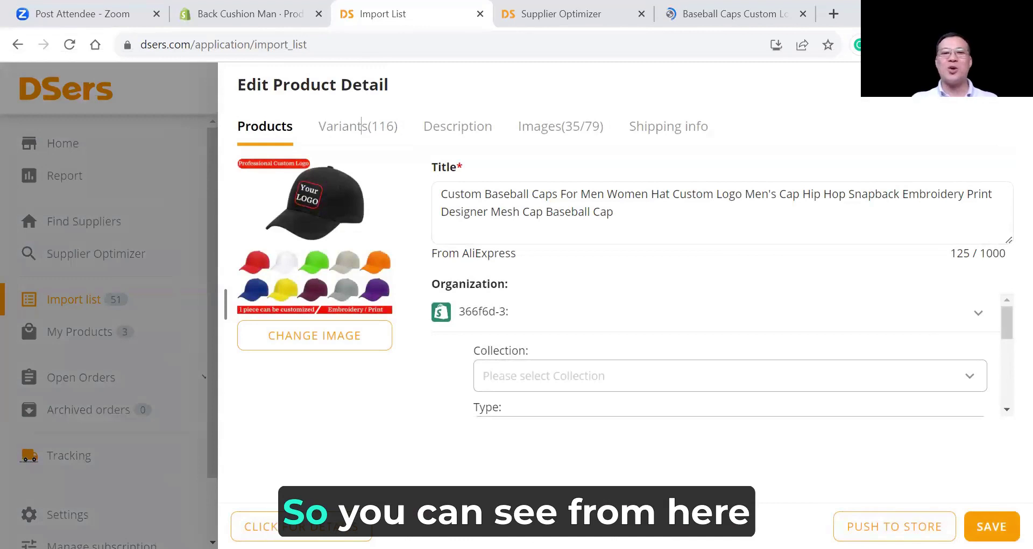
click(362, 129)
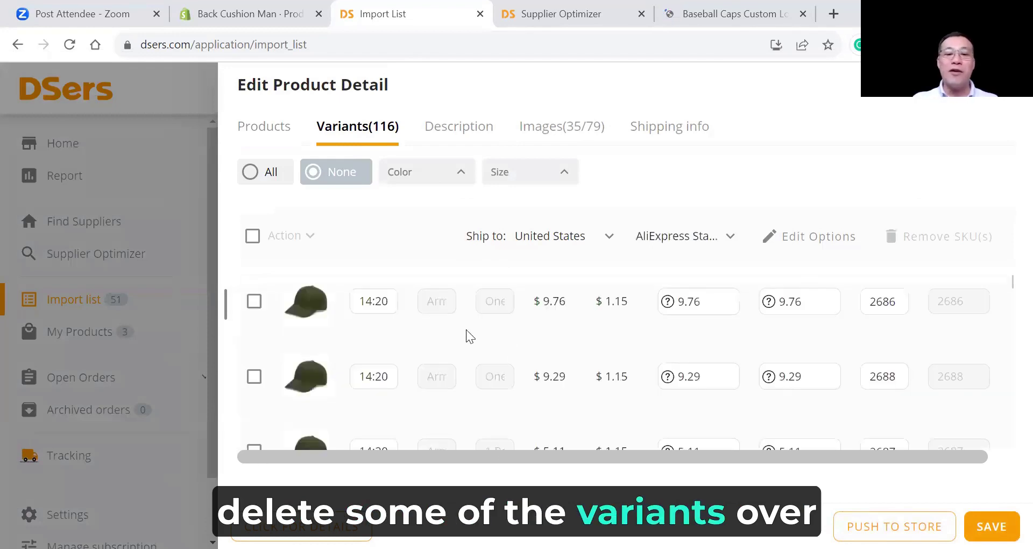
drag(860, 457, 888, 458)
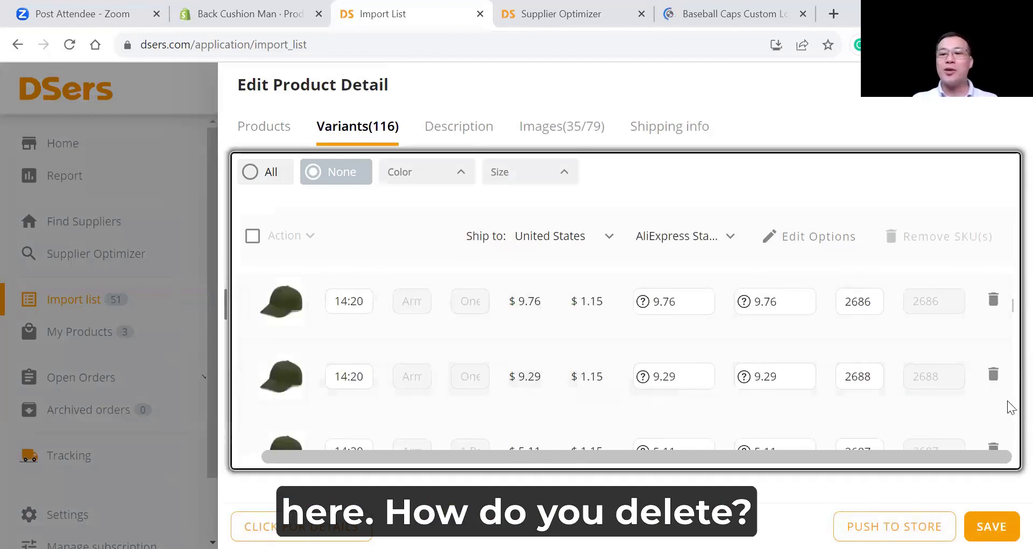
click(993, 300)
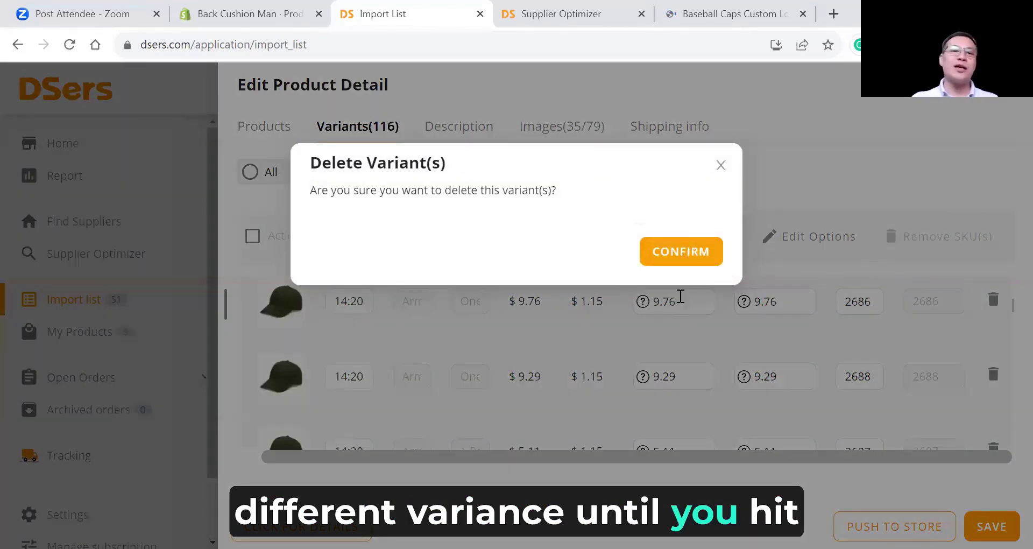
click(680, 252)
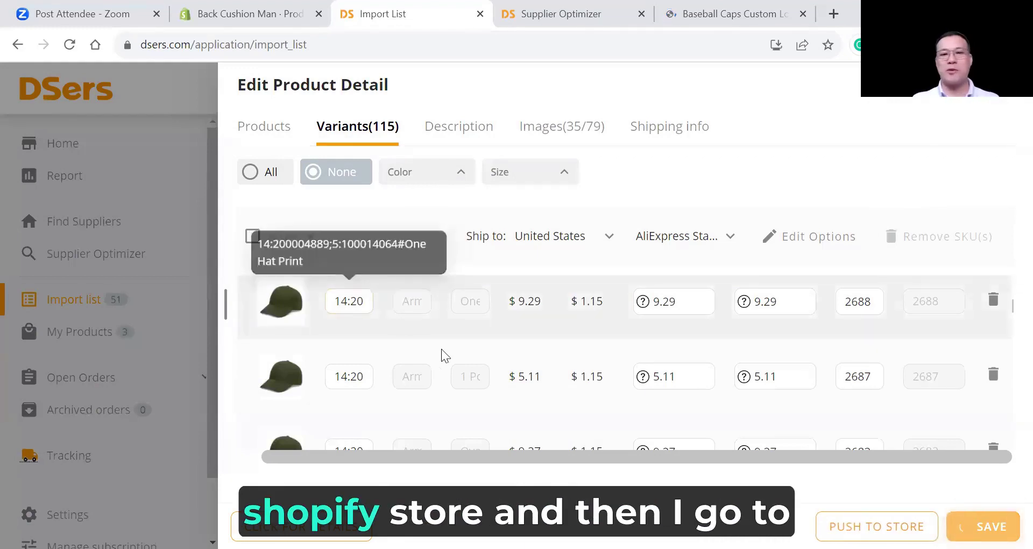
- Review the DD Cotton Hat product page in Shopify admin, then return to the DSers Import List
click(236, 16)
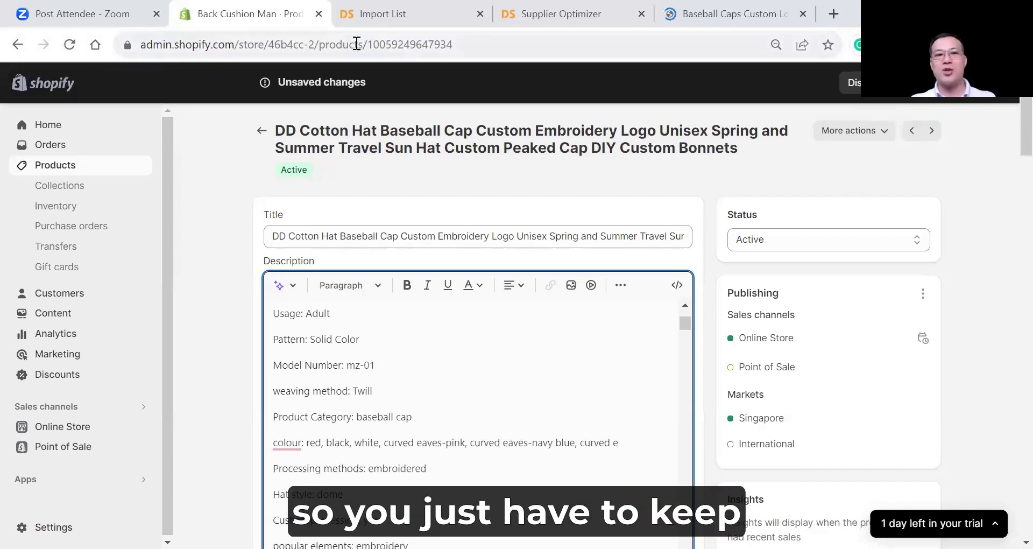
click(390, 14)
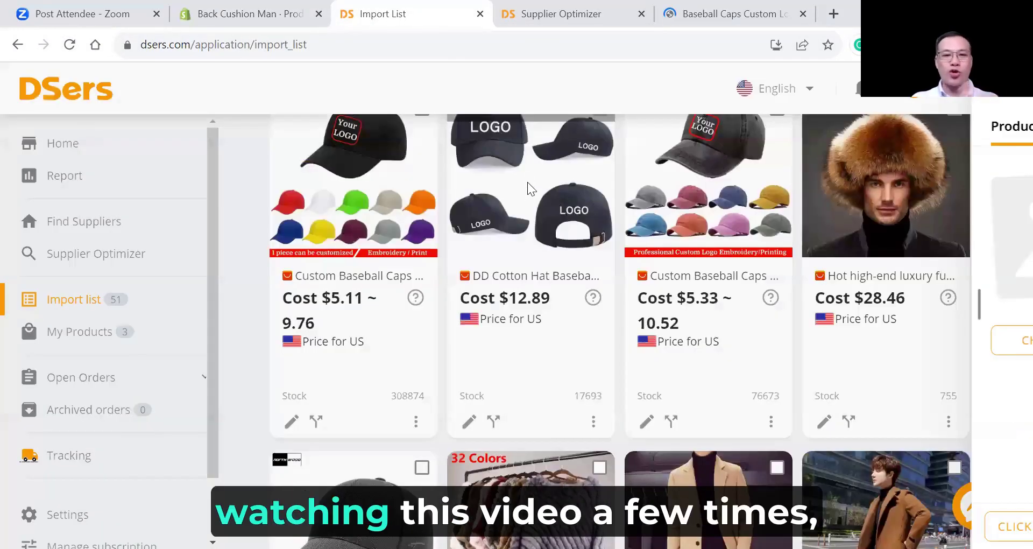